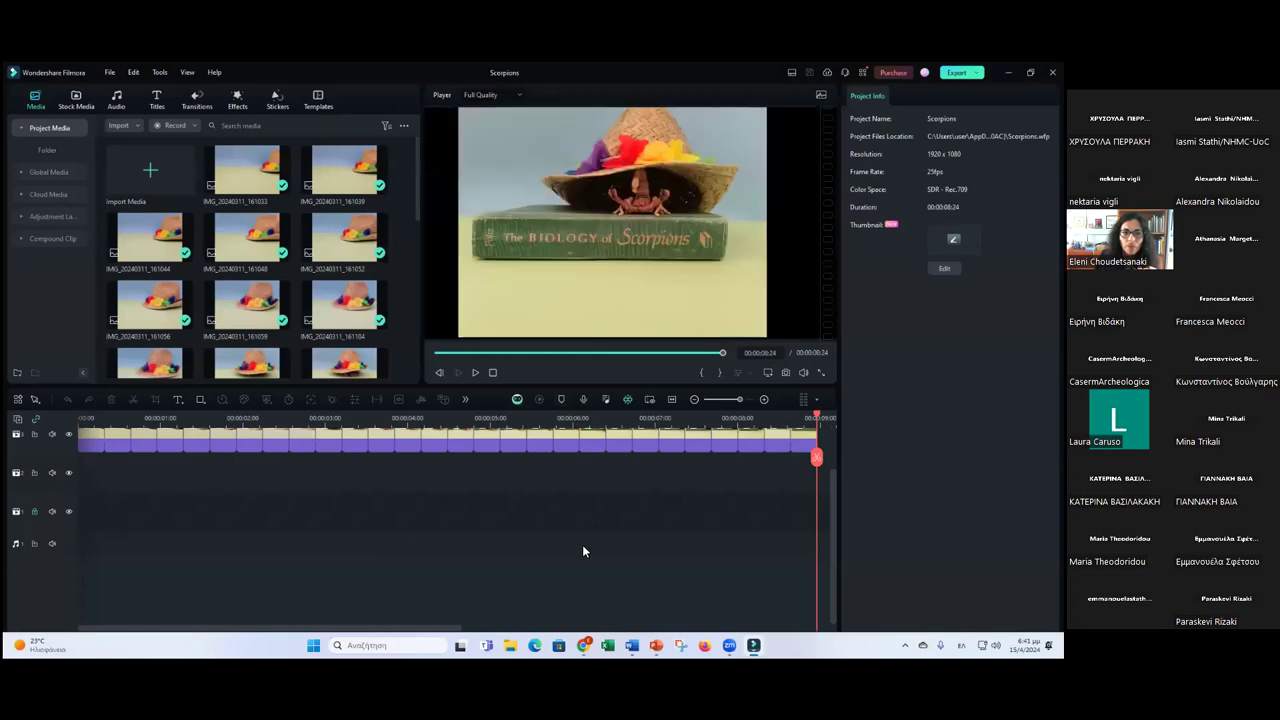
Step: Play the image sequence from the start of the timeline, then replay it from the start in full screen
left_click_drag(818, 460, 78, 460)
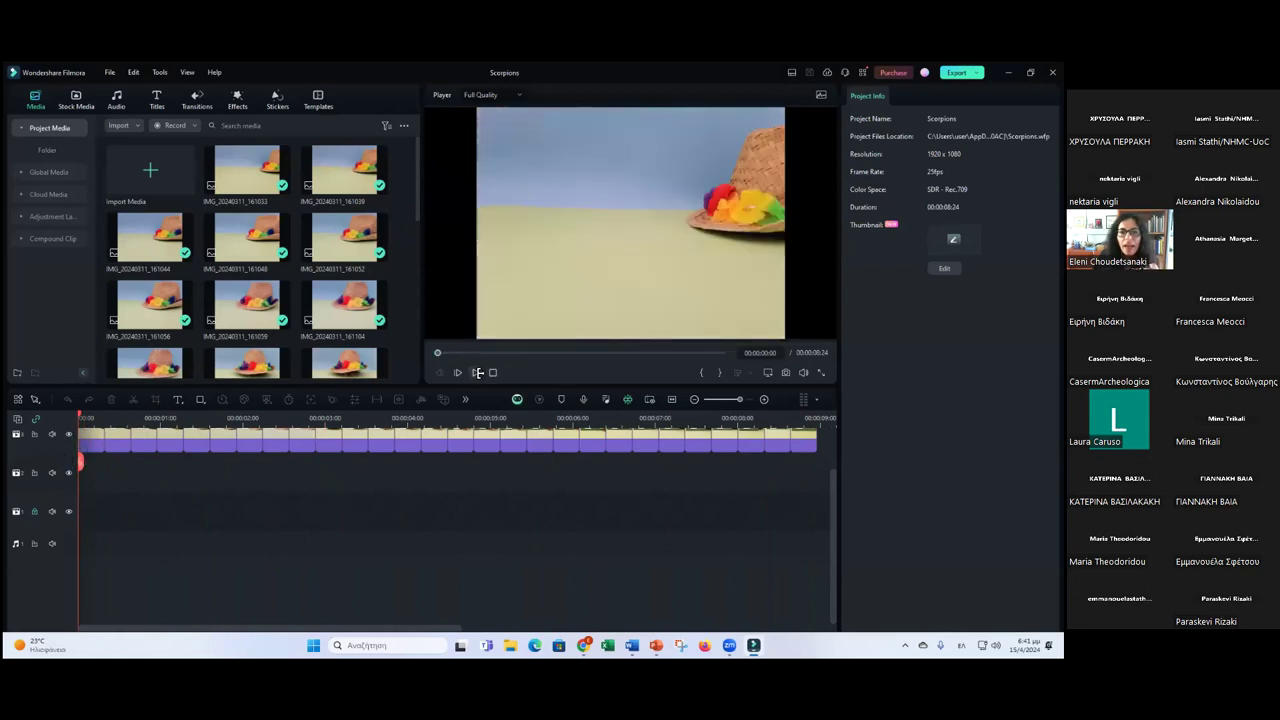
left_click(476, 373)
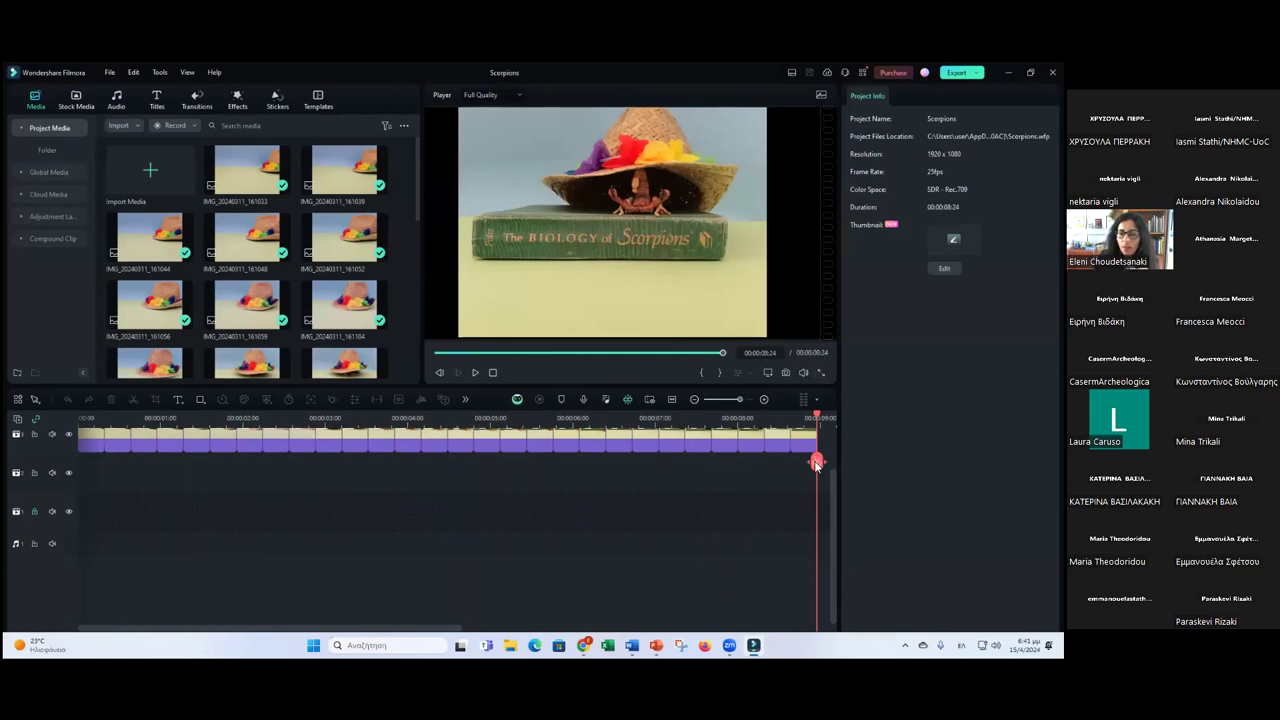
left_click_drag(816, 461, 315, 461)
left_click_drag(236, 461, 80, 461)
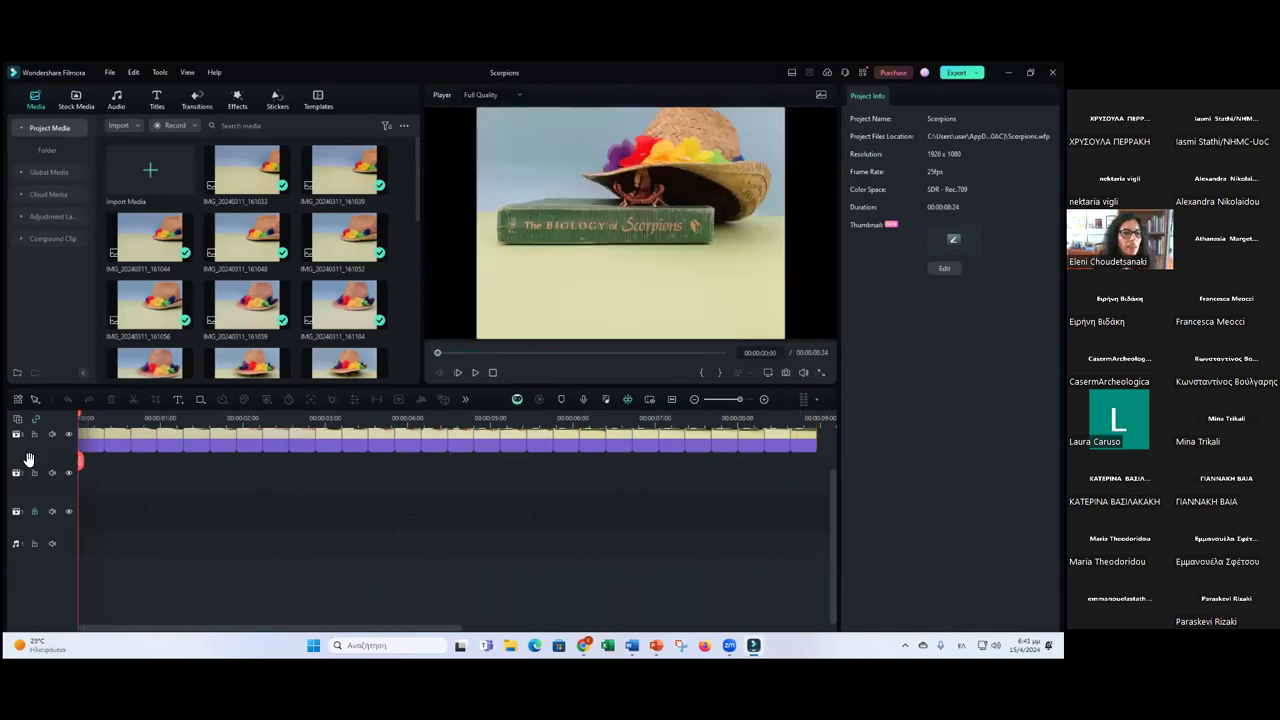
left_click(821, 373)
left_click(817, 379)
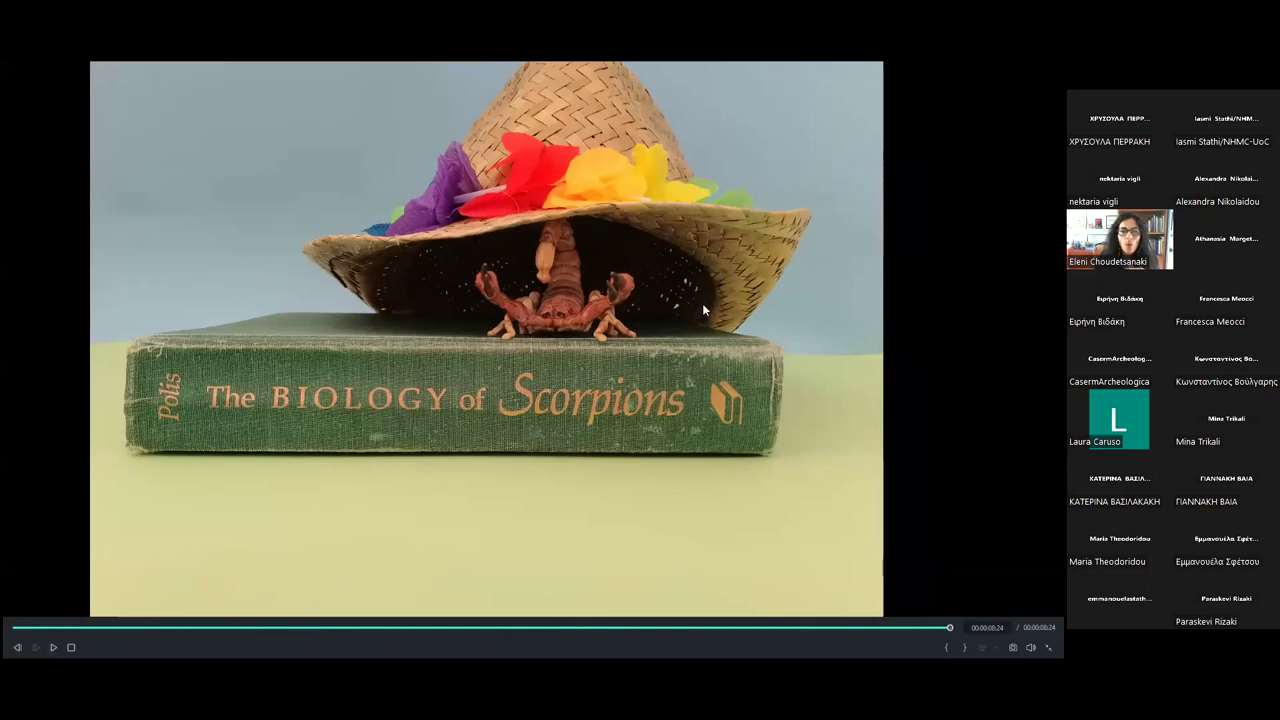
Step: Review the closing frames of the sequence in full screen by moving back through them, then leave full screen
key("Left")
key("Left")
key("Left")
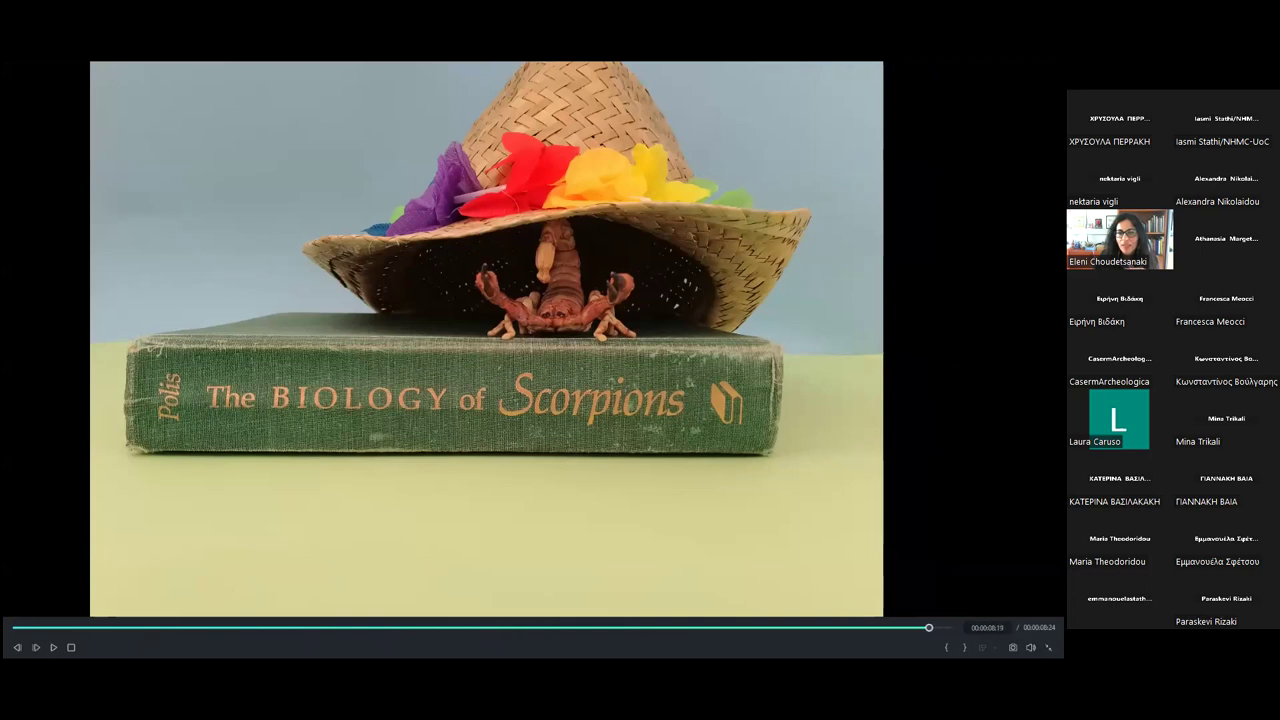
left_click_drag(904, 628, 799, 638)
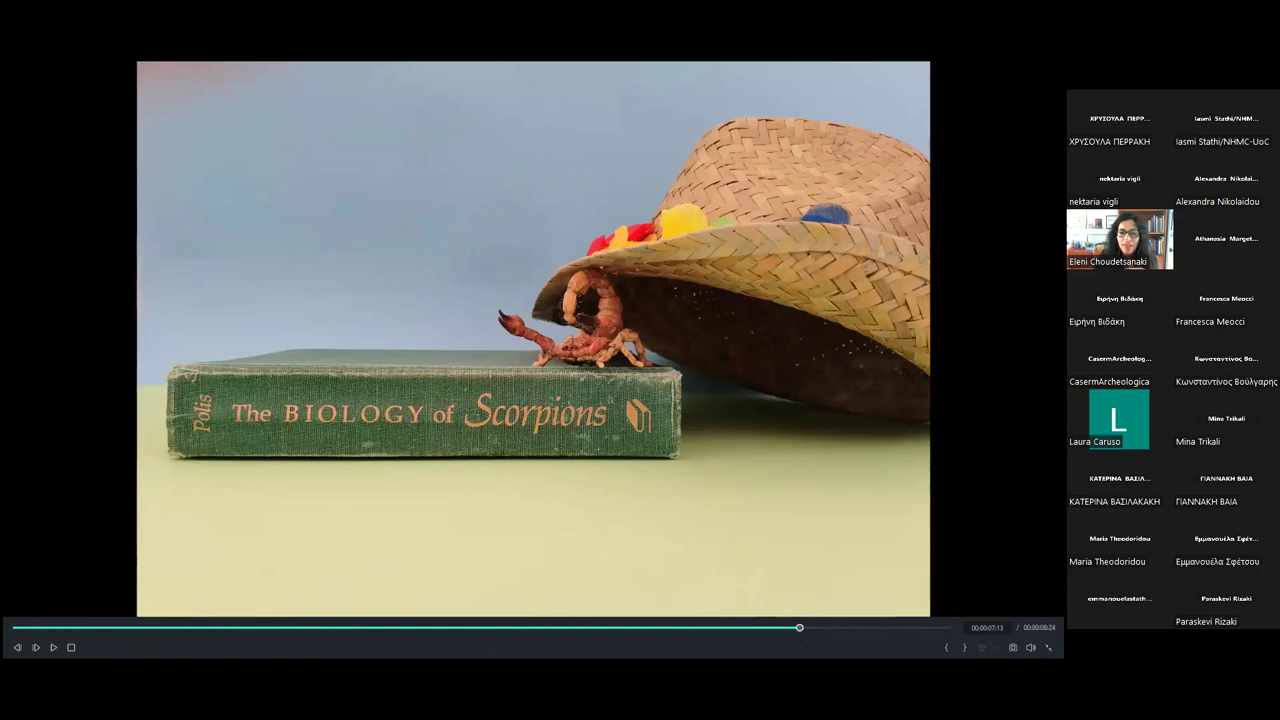
left_click_drag(799, 628, 733, 628)
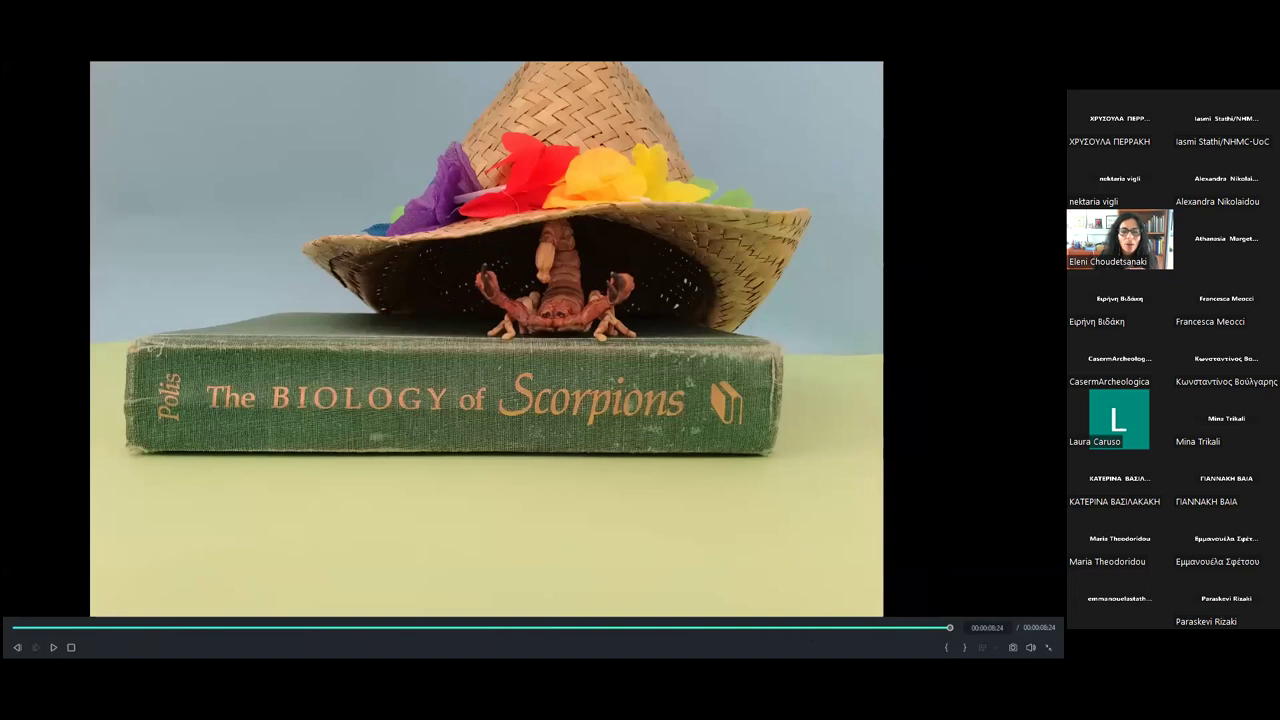
left_click_drag(859, 628, 818, 628)
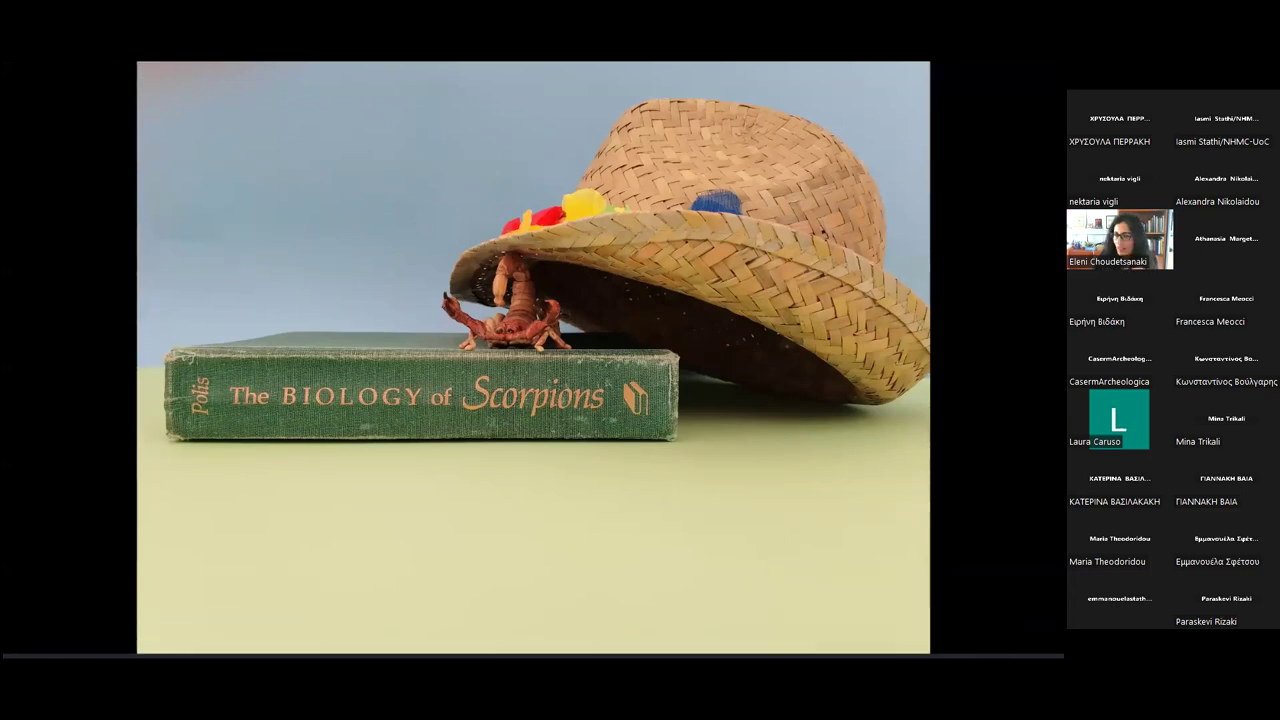
key("Escape")
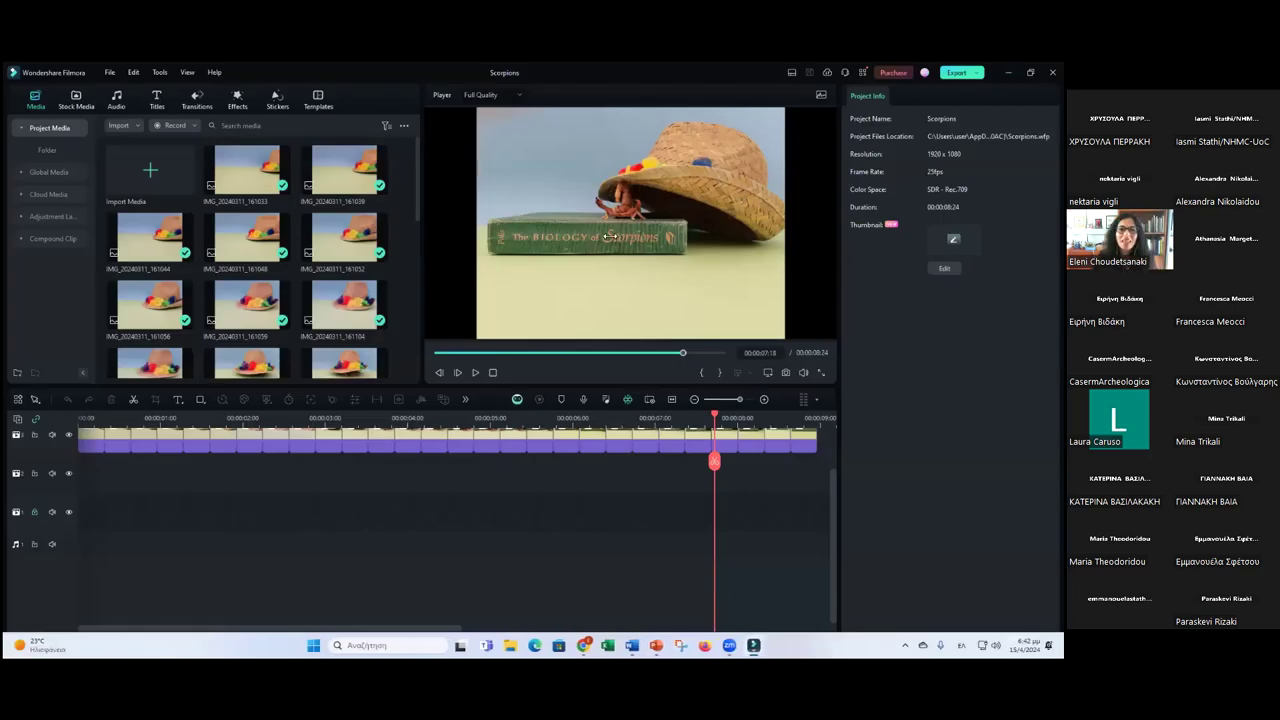
Step: Return the playhead to the start of the timeline and bring the image clips and audio track into view
left_click_drag(717, 467, 823, 474)
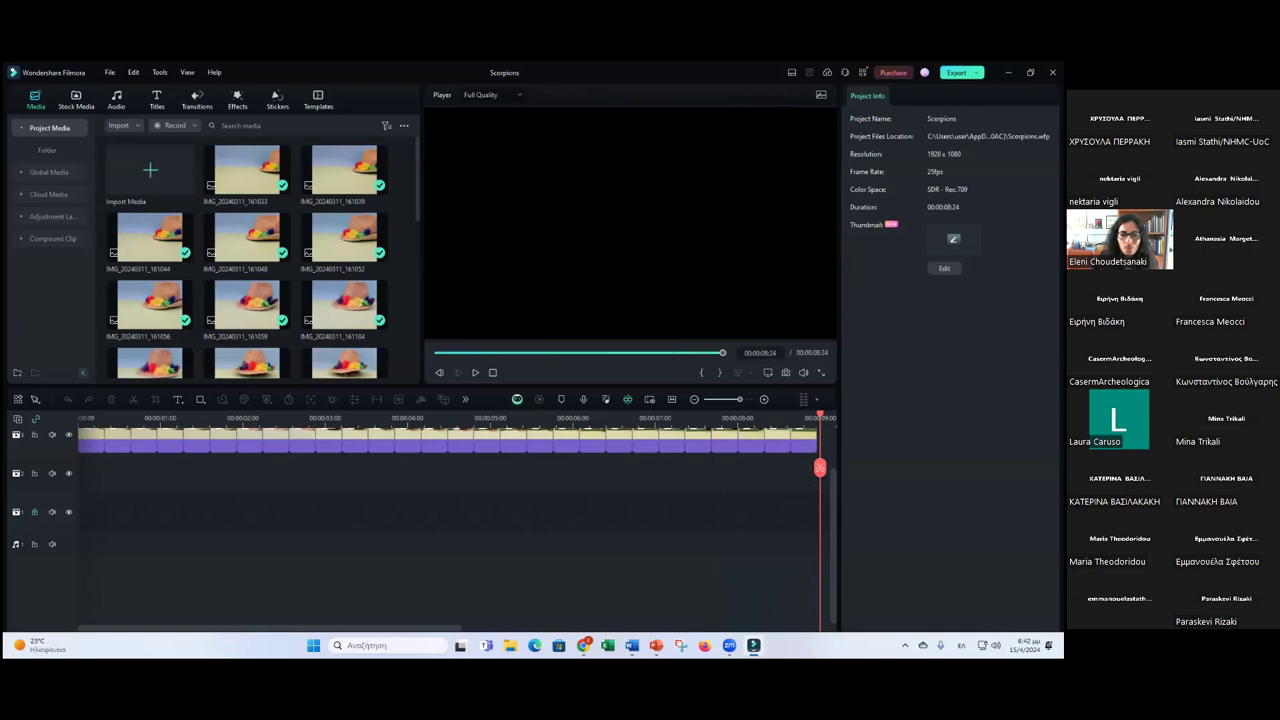
left_click_drag(820, 467, 80, 462)
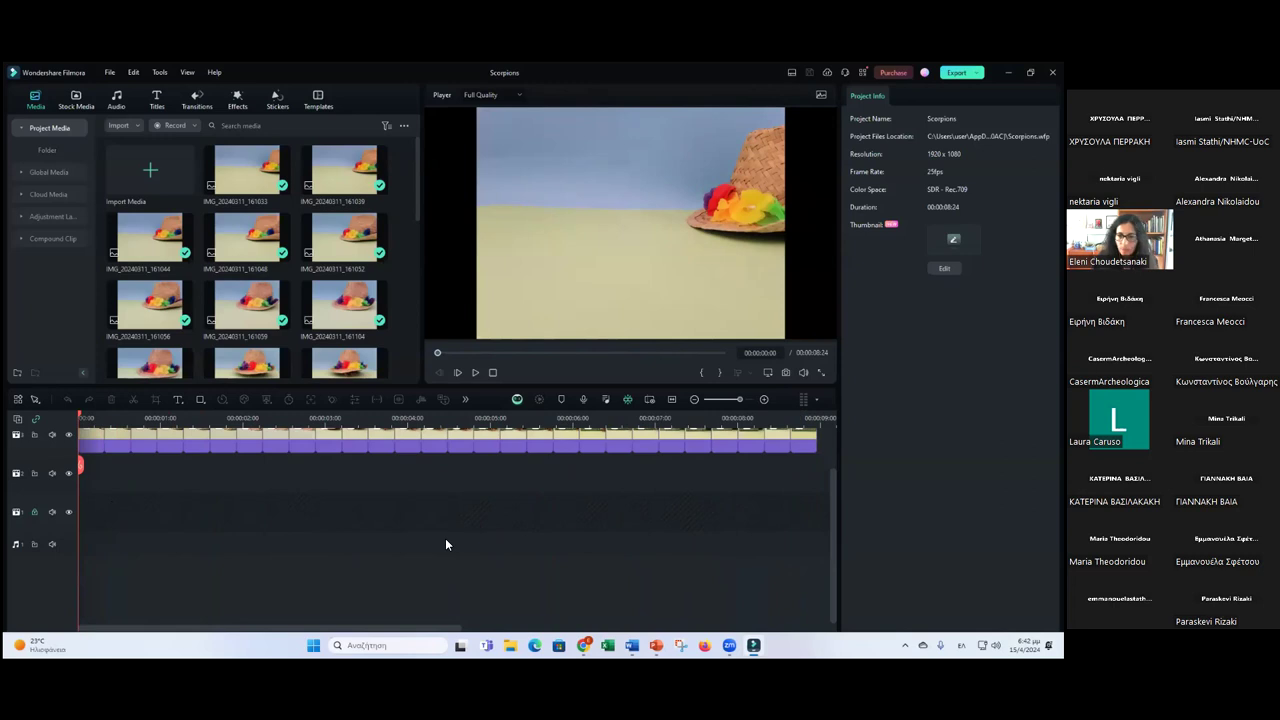
scroll(829, 524, "up", 1)
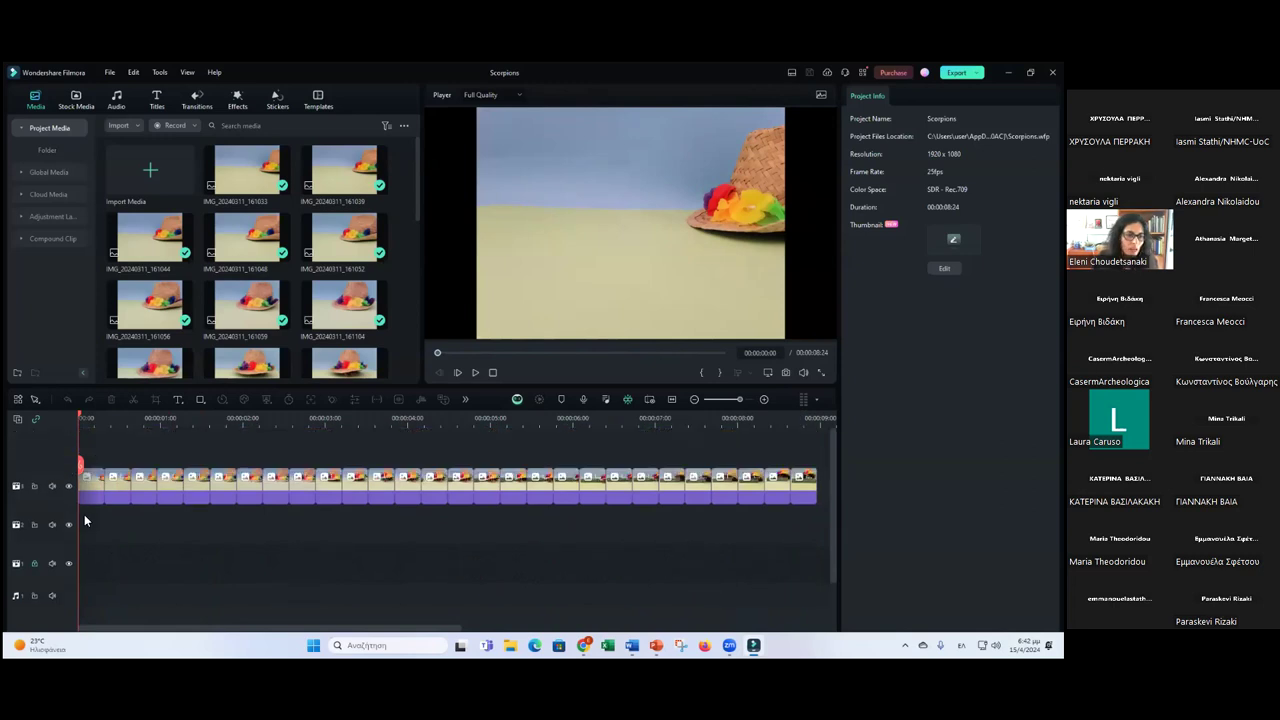
scroll(752, 545, "down", 1)
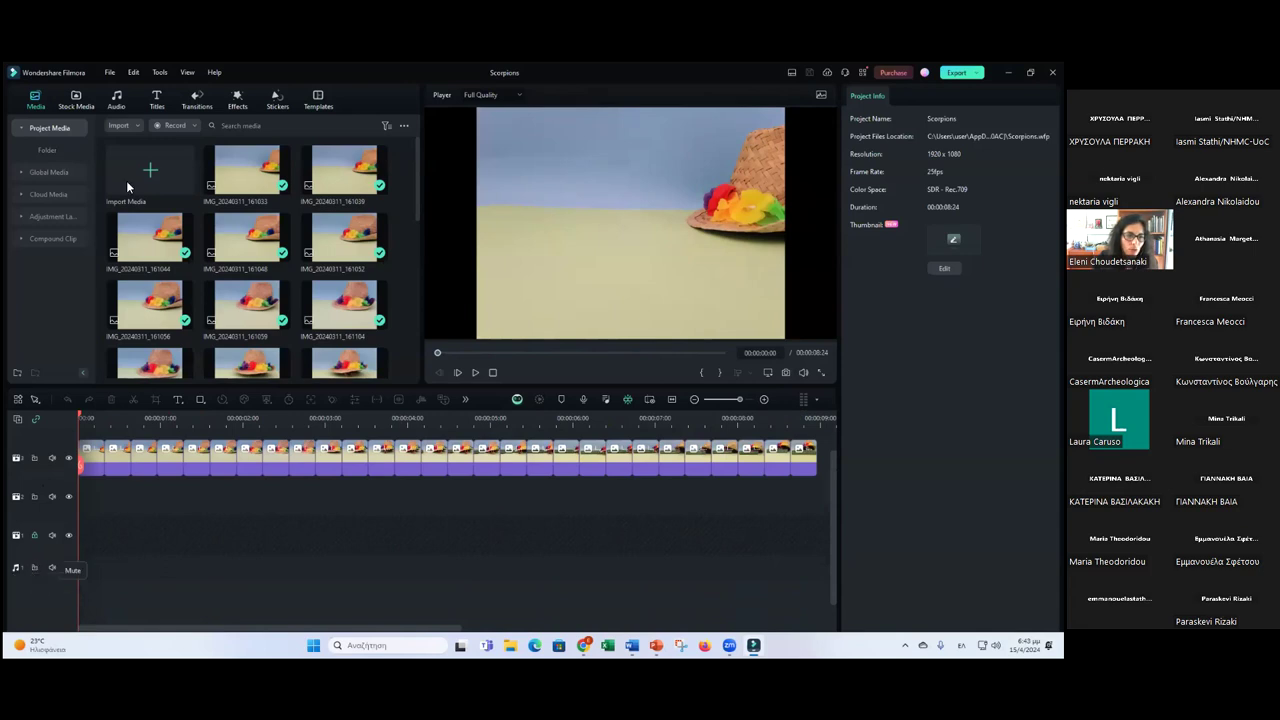
Step: Browse the Rock category of the audio library's music for a soundtrack
left_click(113, 108)
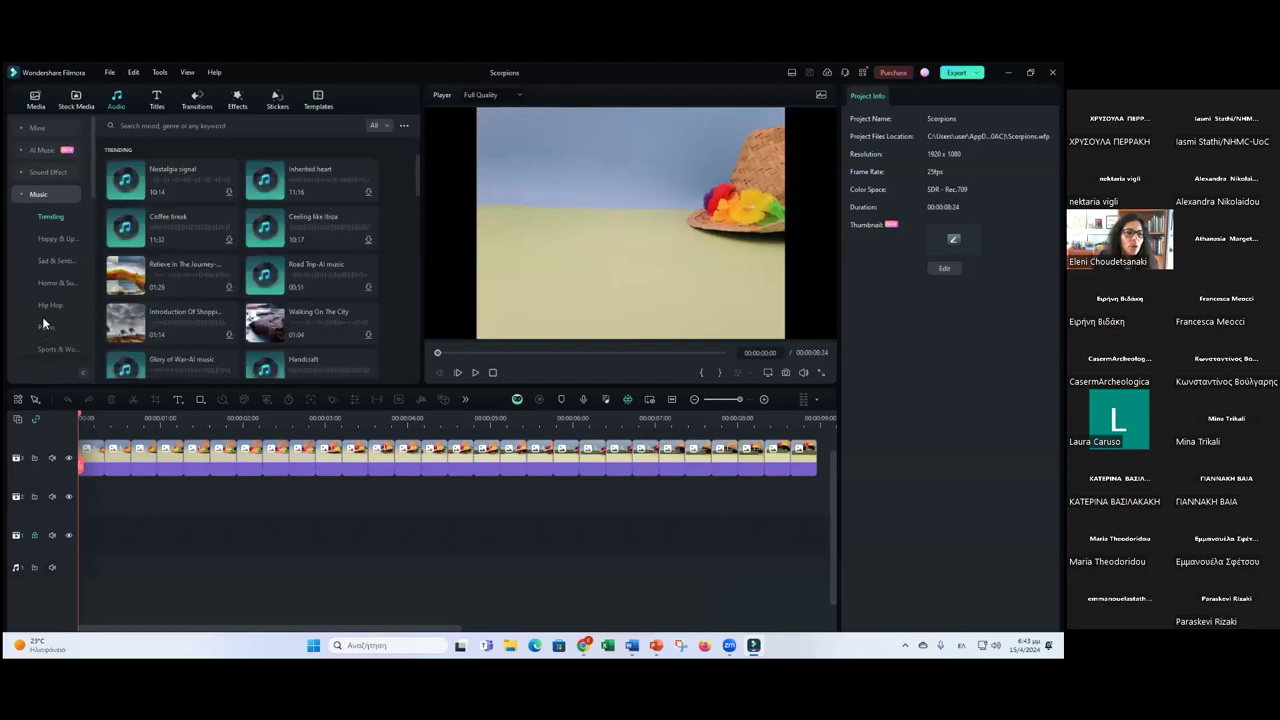
scroll(42, 316, "down", 1)
scroll(49, 295, "down", 1)
left_click(46, 282)
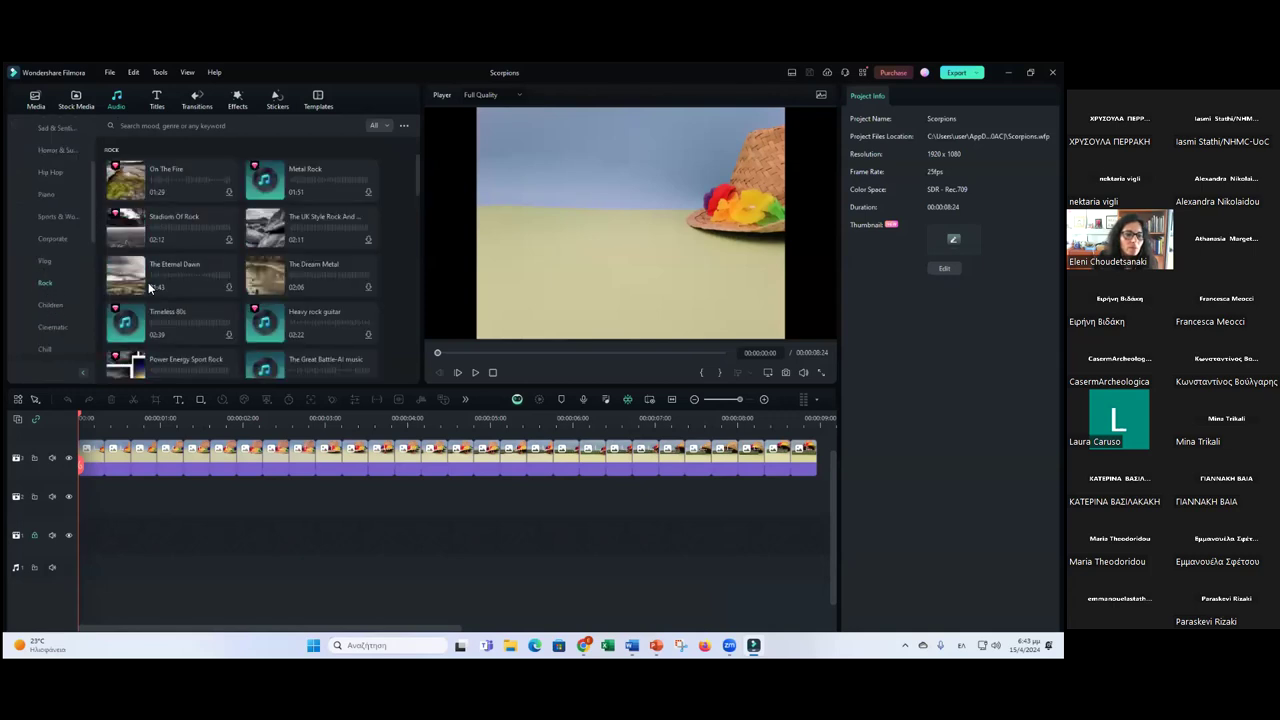
scroll(298, 246, "down", 3)
scroll(298, 246, "down", 2)
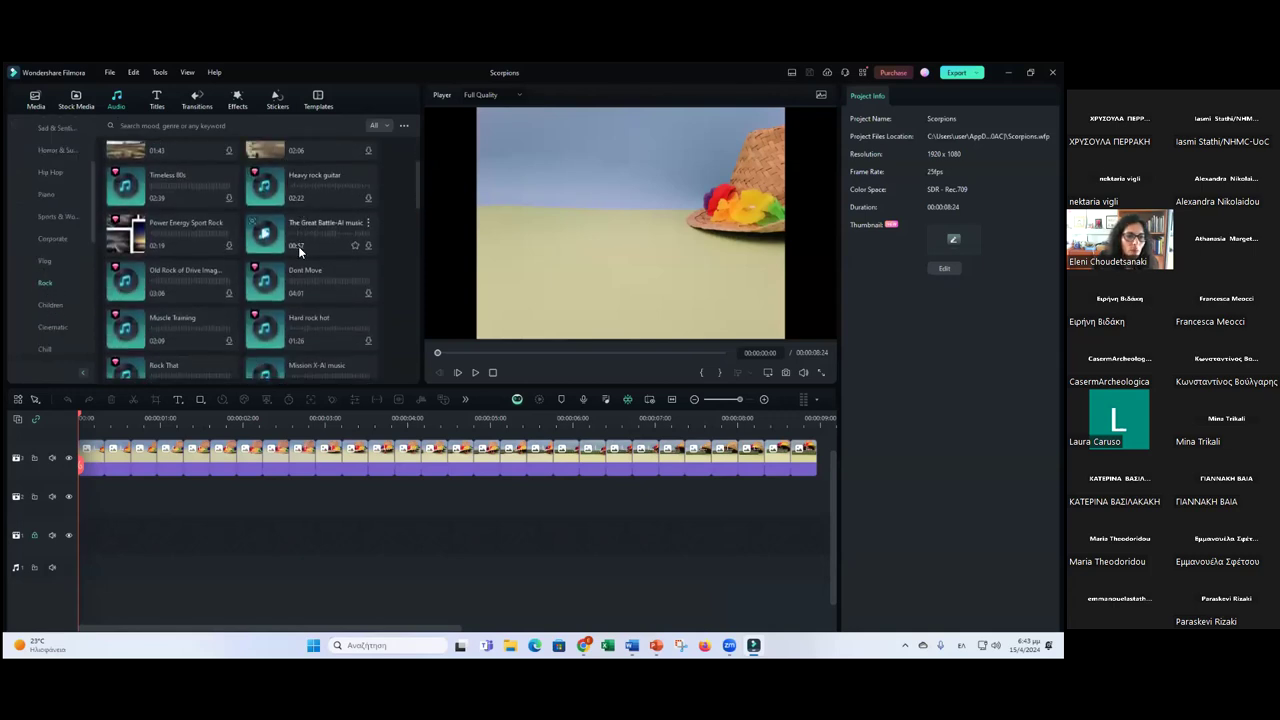
scroll(272, 260, "down", 2)
scroll(265, 275, "down", 2)
scroll(238, 314, "down", 2)
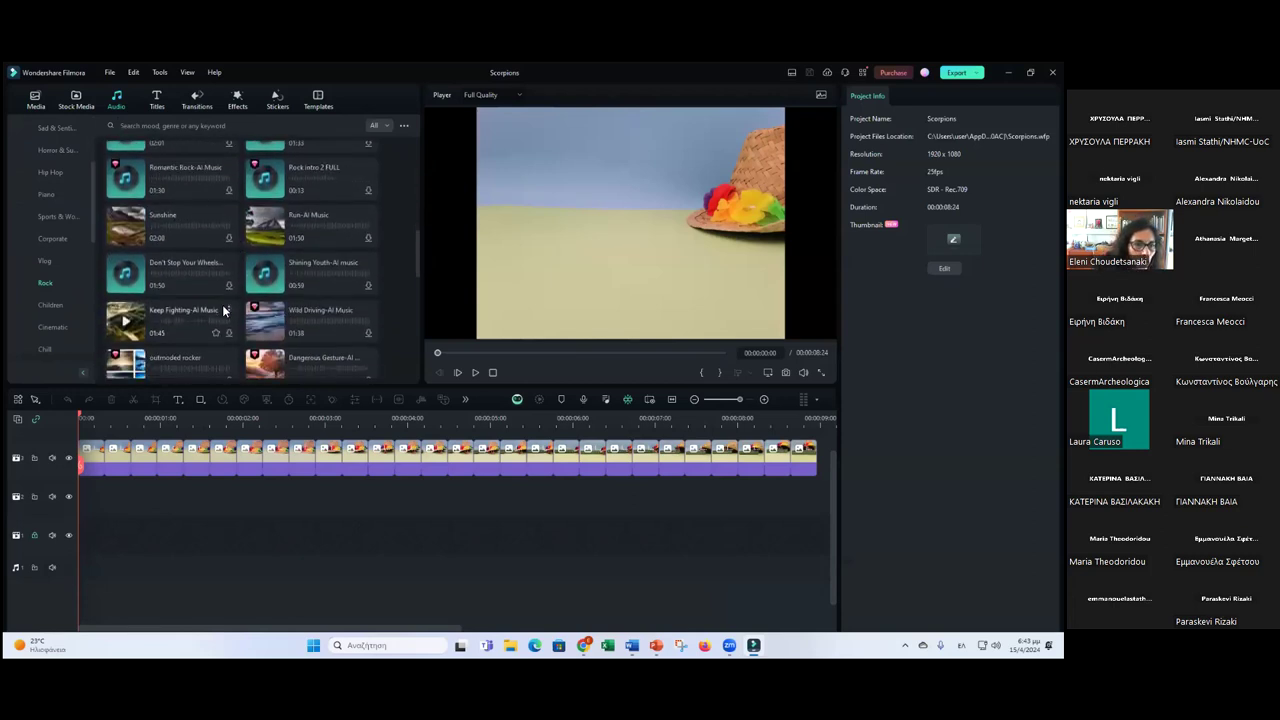
scroll(236, 294, "down", 1)
scroll(236, 294, "down", 2)
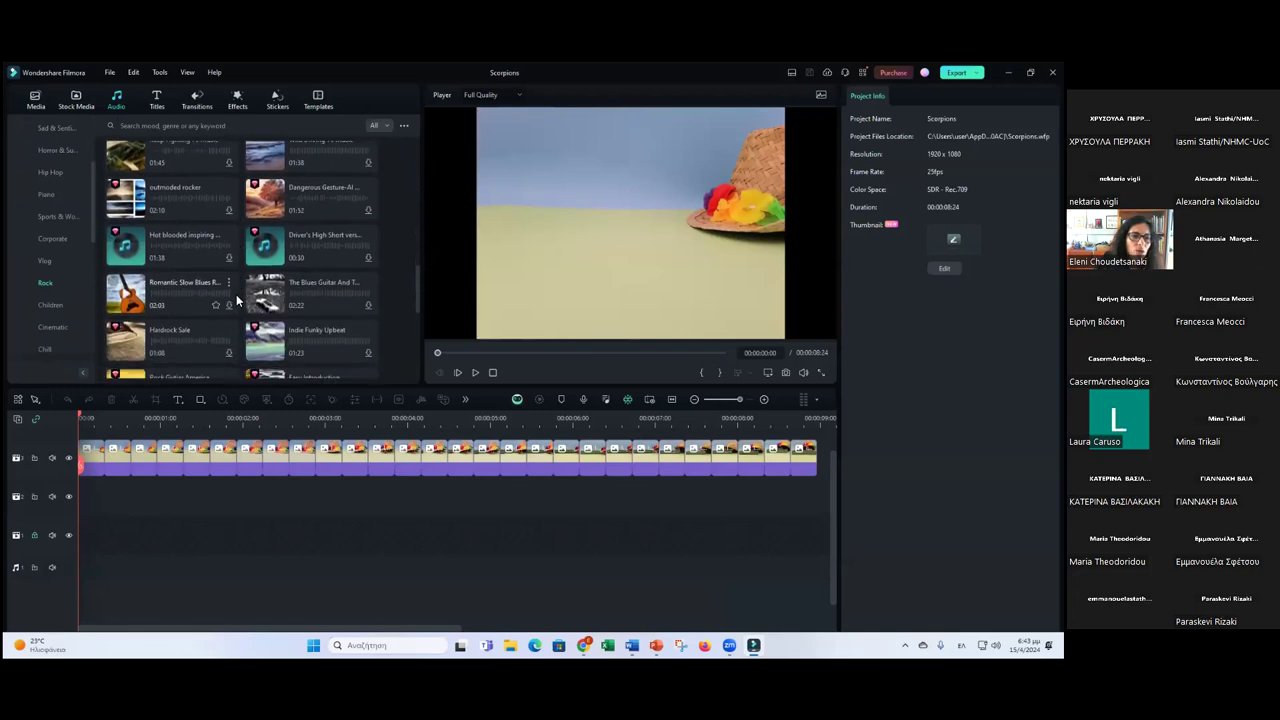
scroll(236, 294, "down", 1)
scroll(236, 294, "down", 1)
scroll(236, 294, "down", 1)
scroll(249, 290, "down", 1)
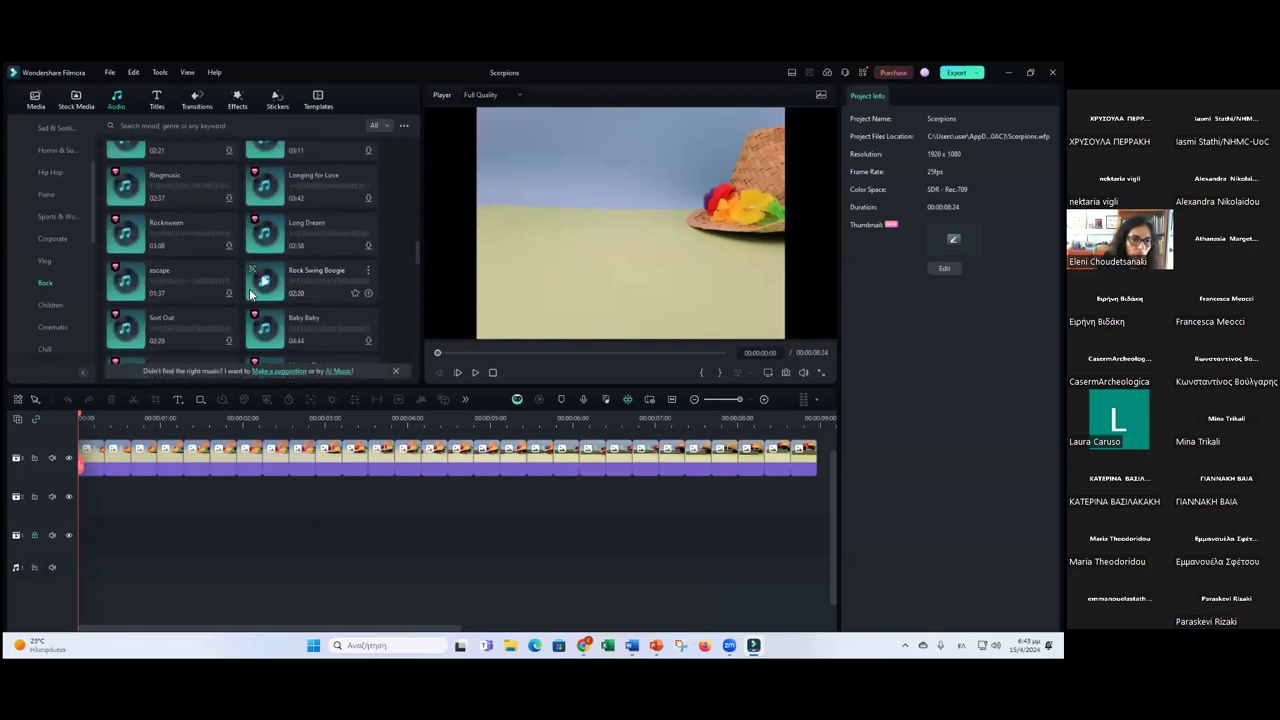
scroll(221, 290, "down", 1)
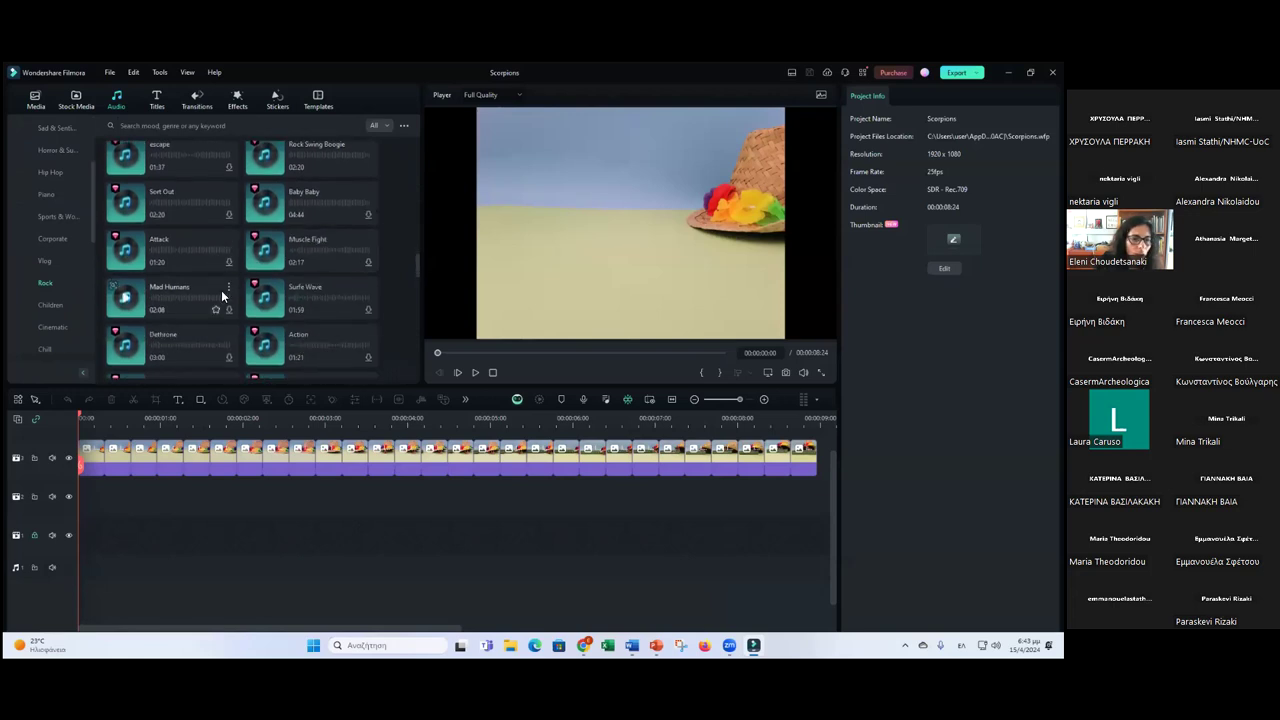
scroll(202, 294, "down", 1)
scroll(202, 294, "down", 1)
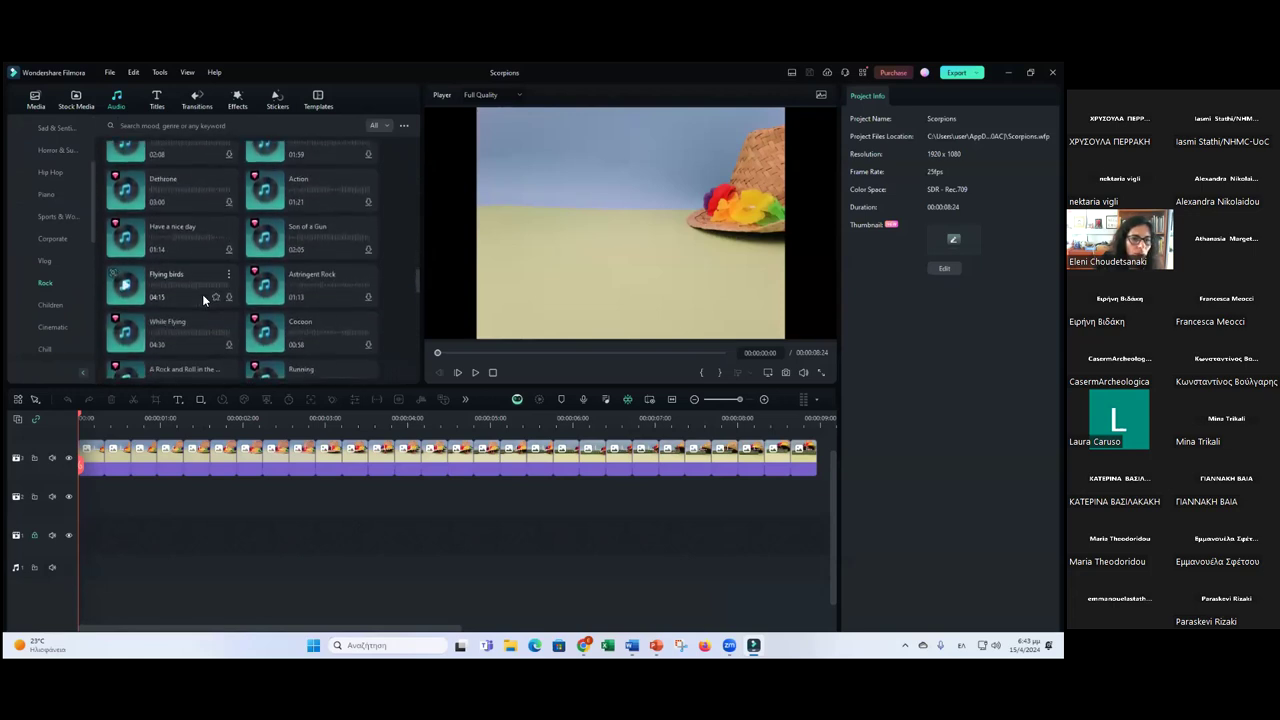
scroll(202, 294, "down", 1)
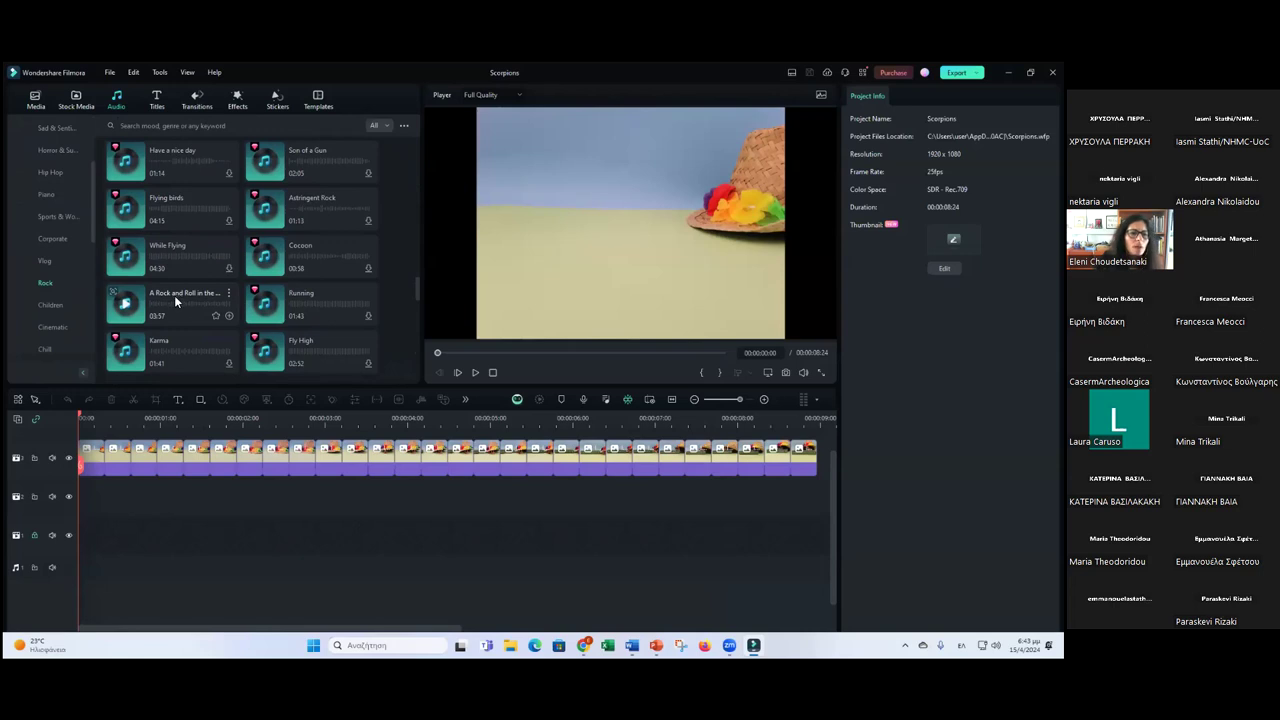
Step: Preview the track "A Rock and Roll in the Afternoon" and place it on the audio track at the timeline's start
left_click(173, 292)
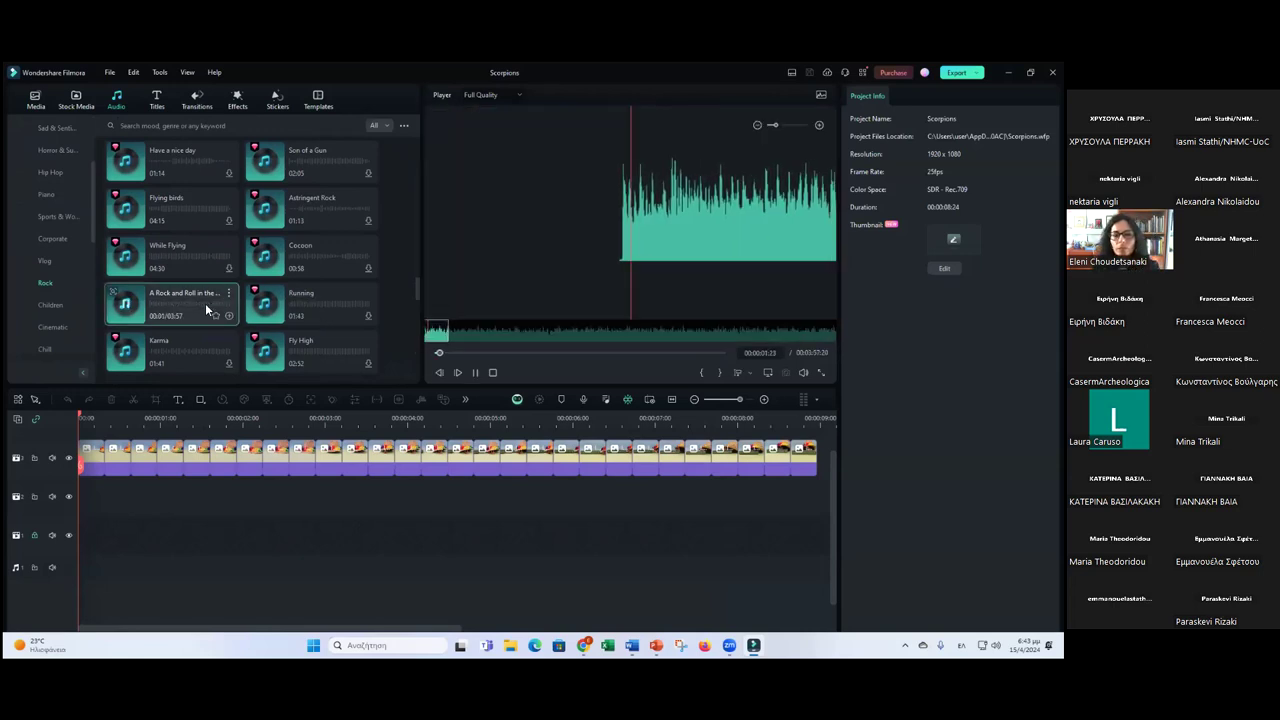
left_click(475, 372)
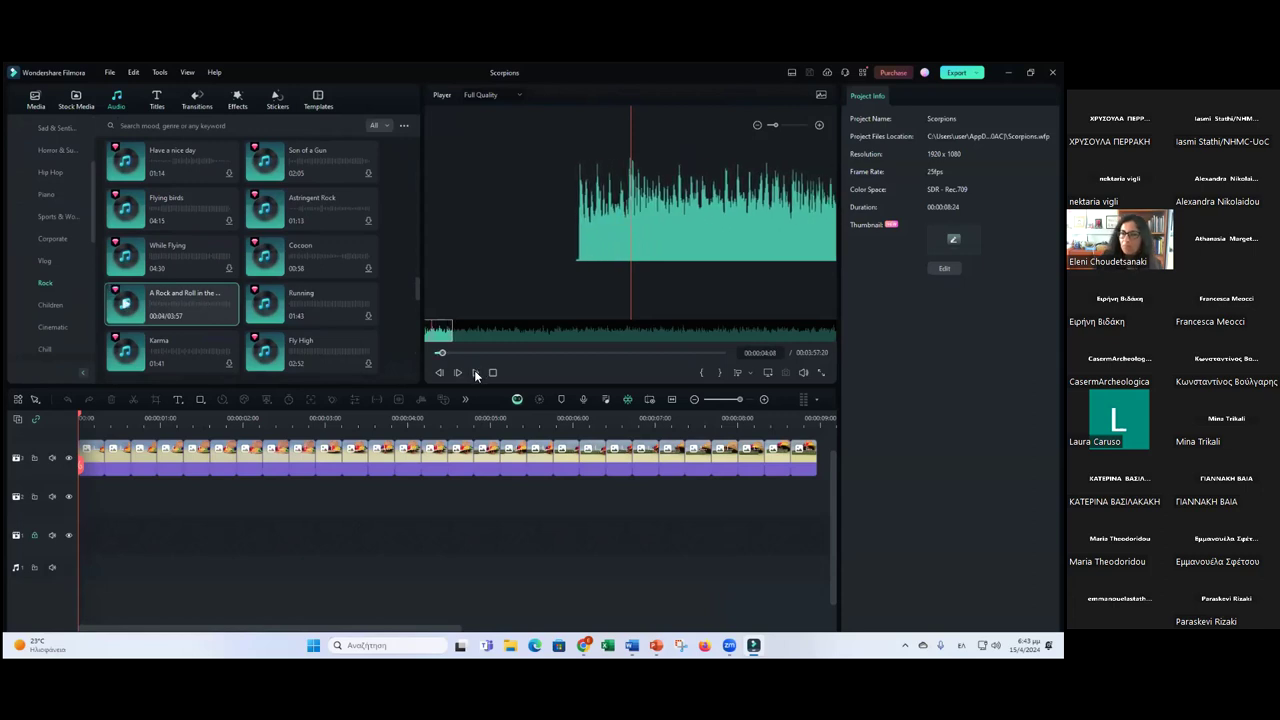
right_click(172, 298)
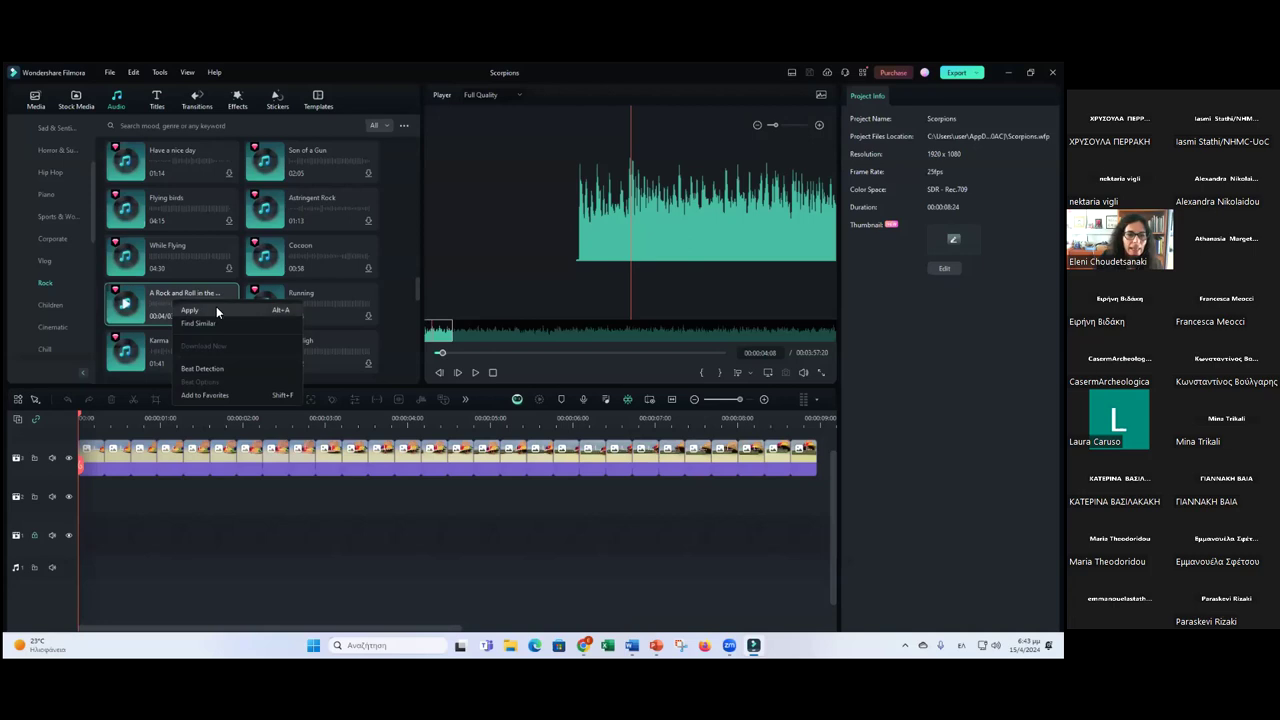
left_click_drag(150, 312, 84, 568)
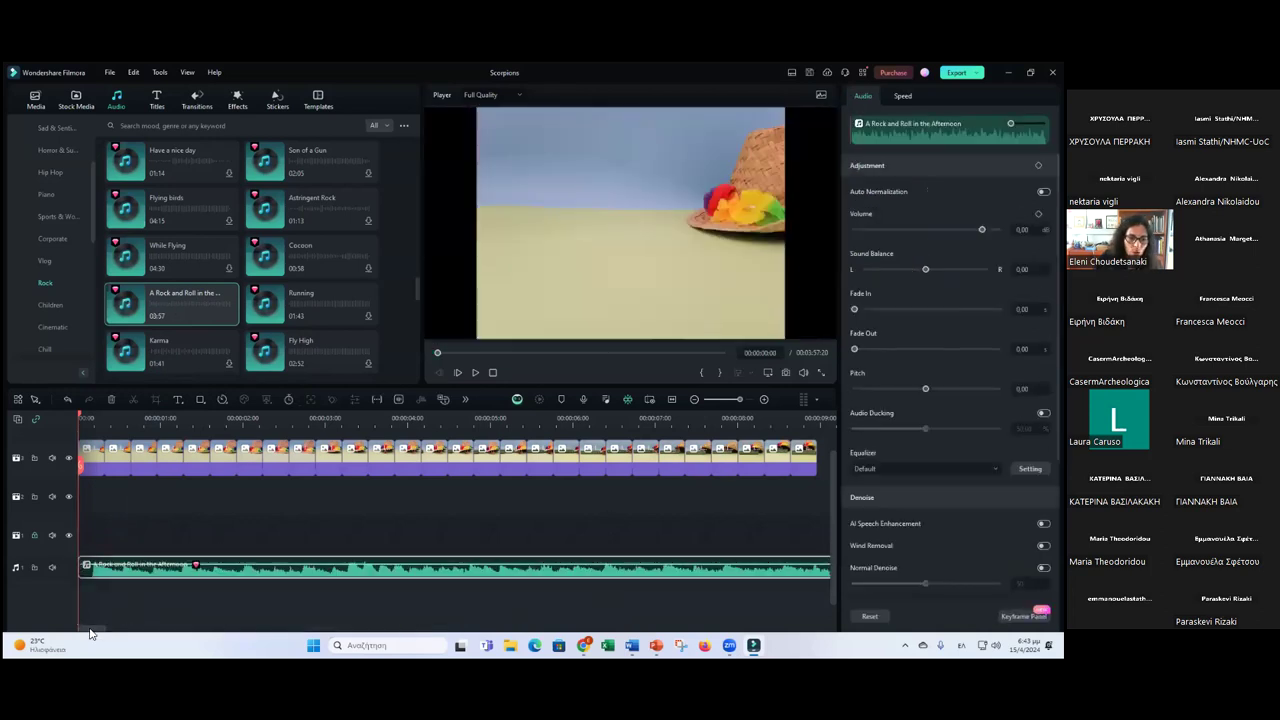
Step: Split the music clip at the end of the image sequence, at 00:00:08:24
left_click_drag(88, 631, 128, 632)
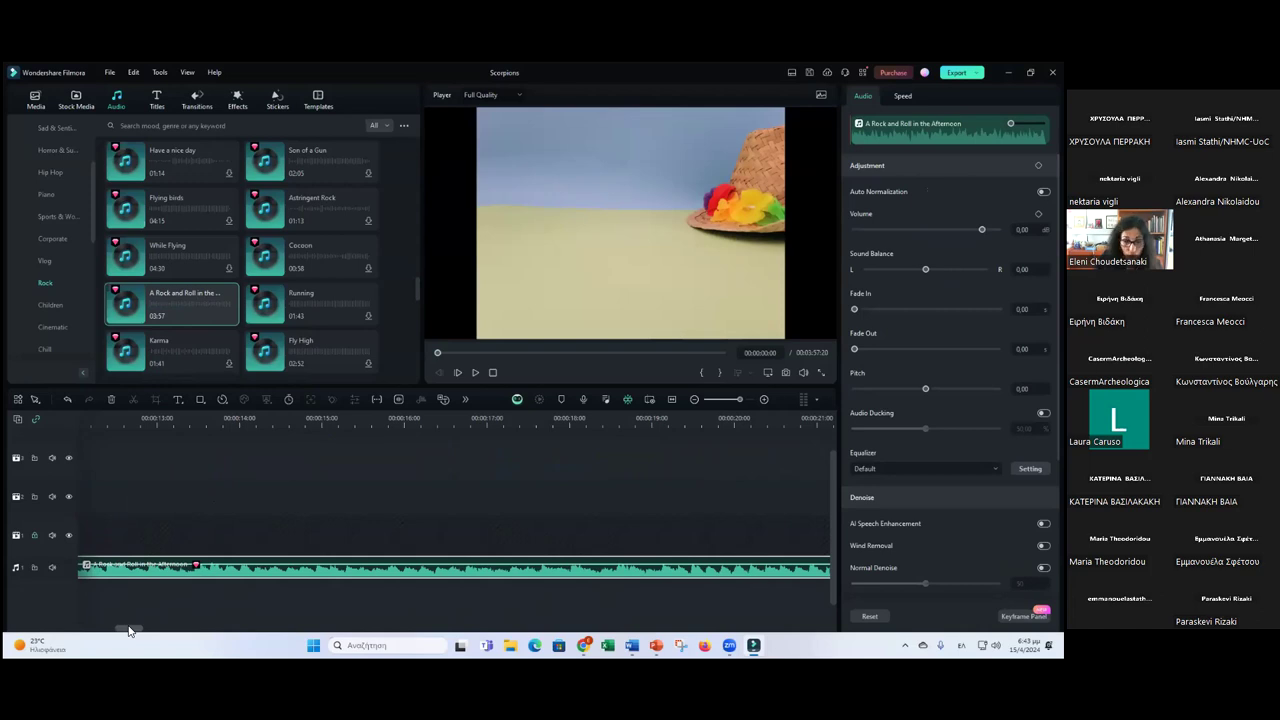
left_click_drag(134, 630, 91, 631)
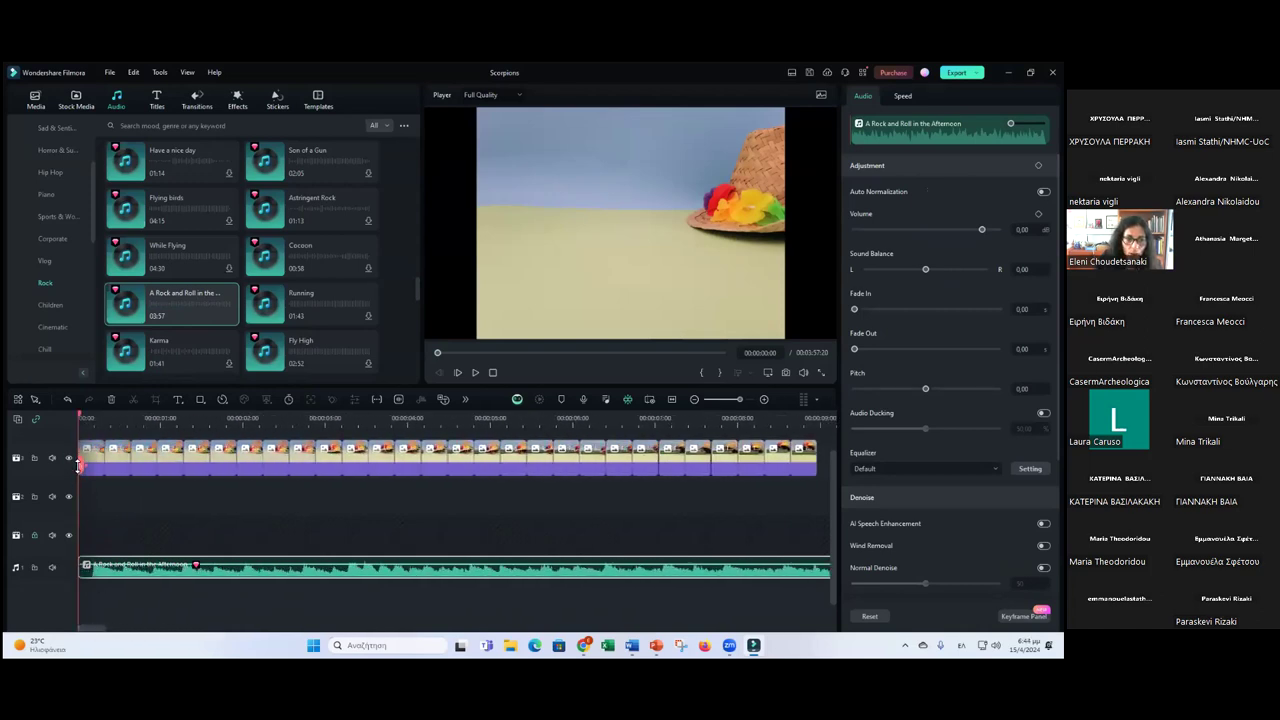
left_click_drag(79, 466, 818, 457)
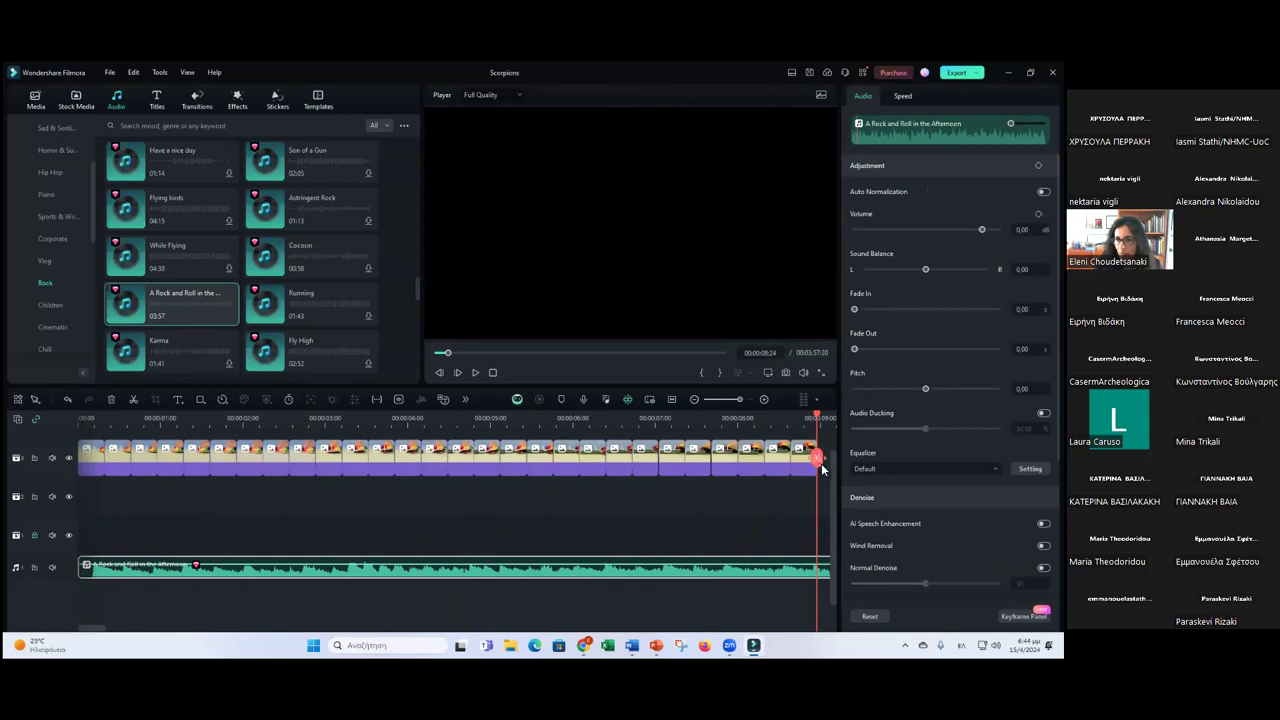
left_click(818, 459)
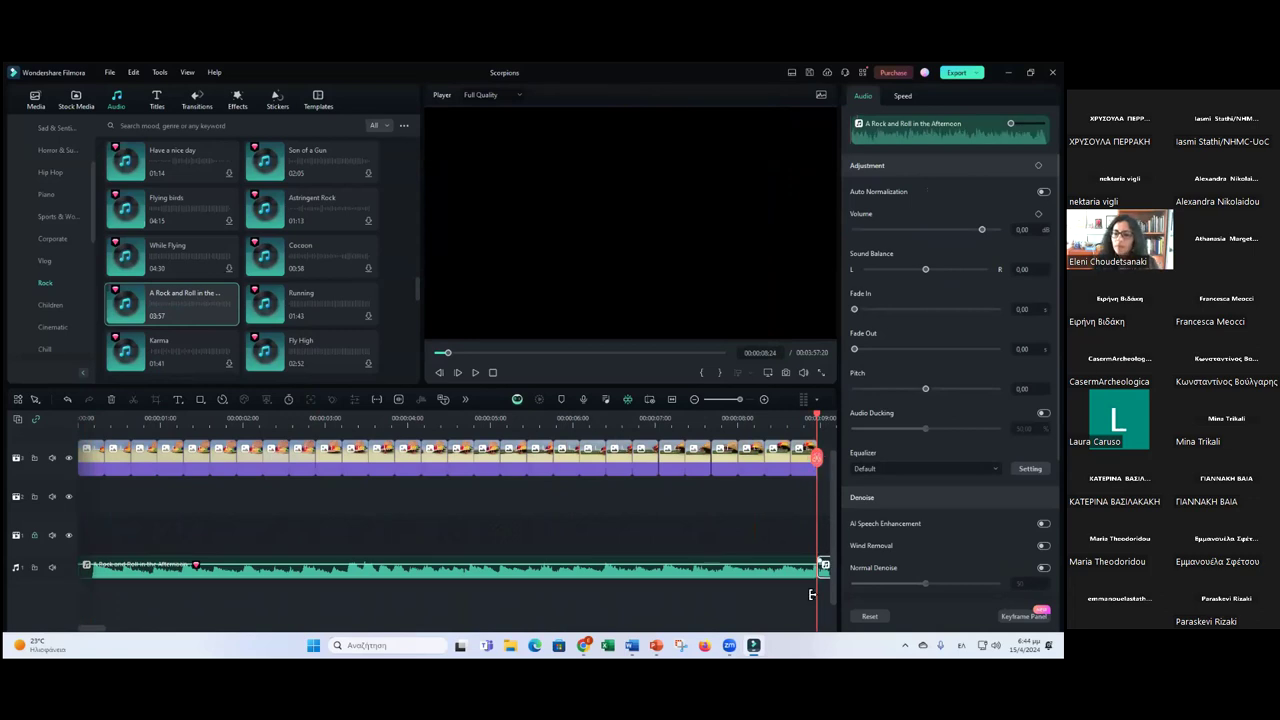
Step: Cut the leftover part of the music clip that follows the end of the image sequence
left_click_drag(93, 629, 101, 628)
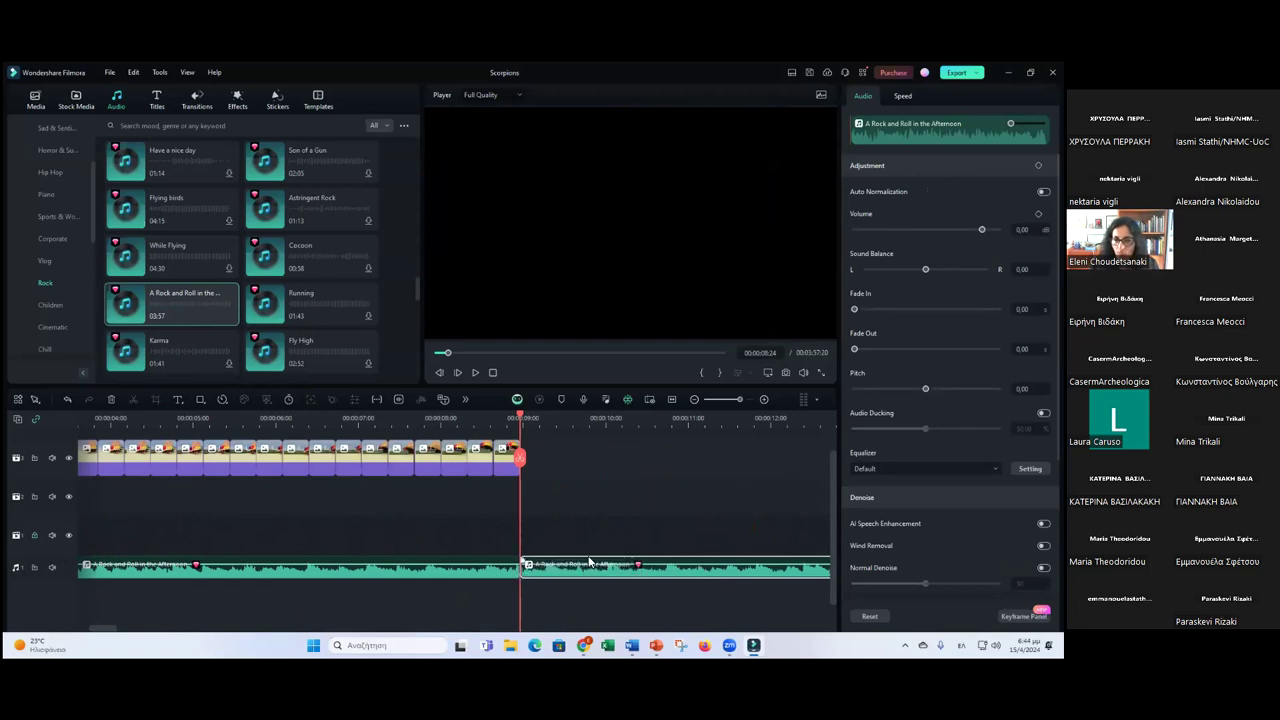
right_click(551, 570)
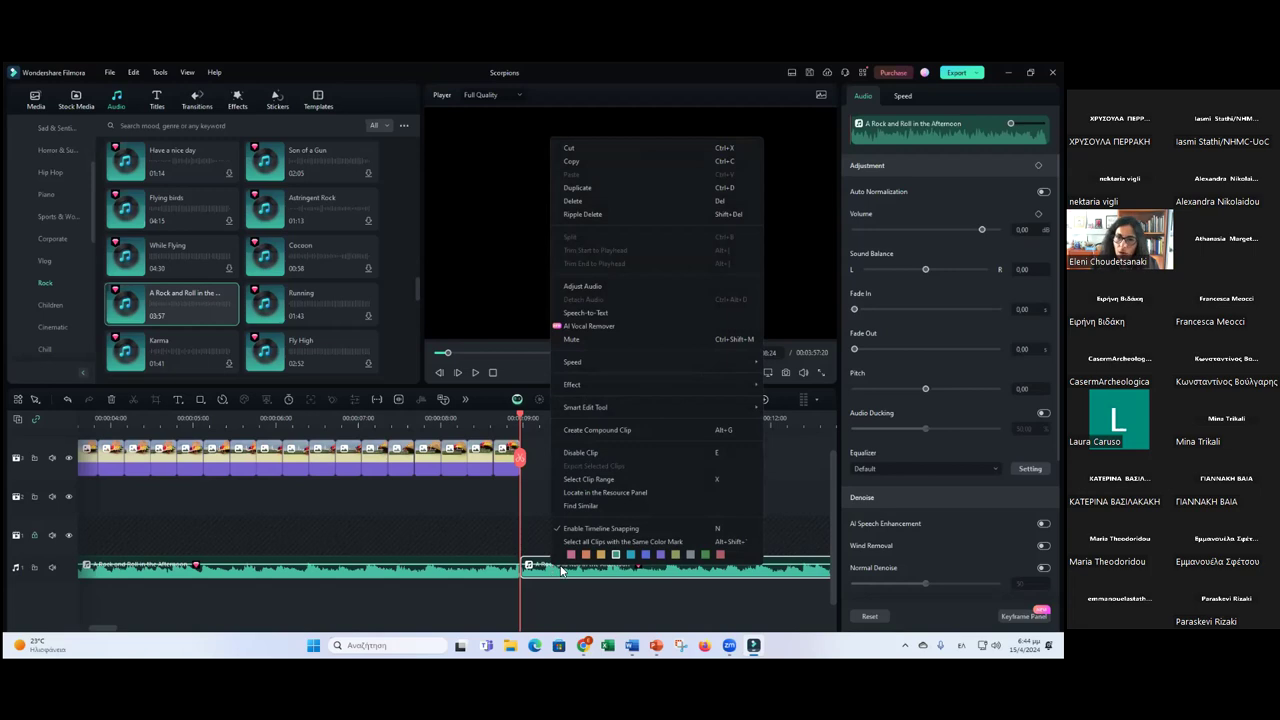
left_click(574, 146)
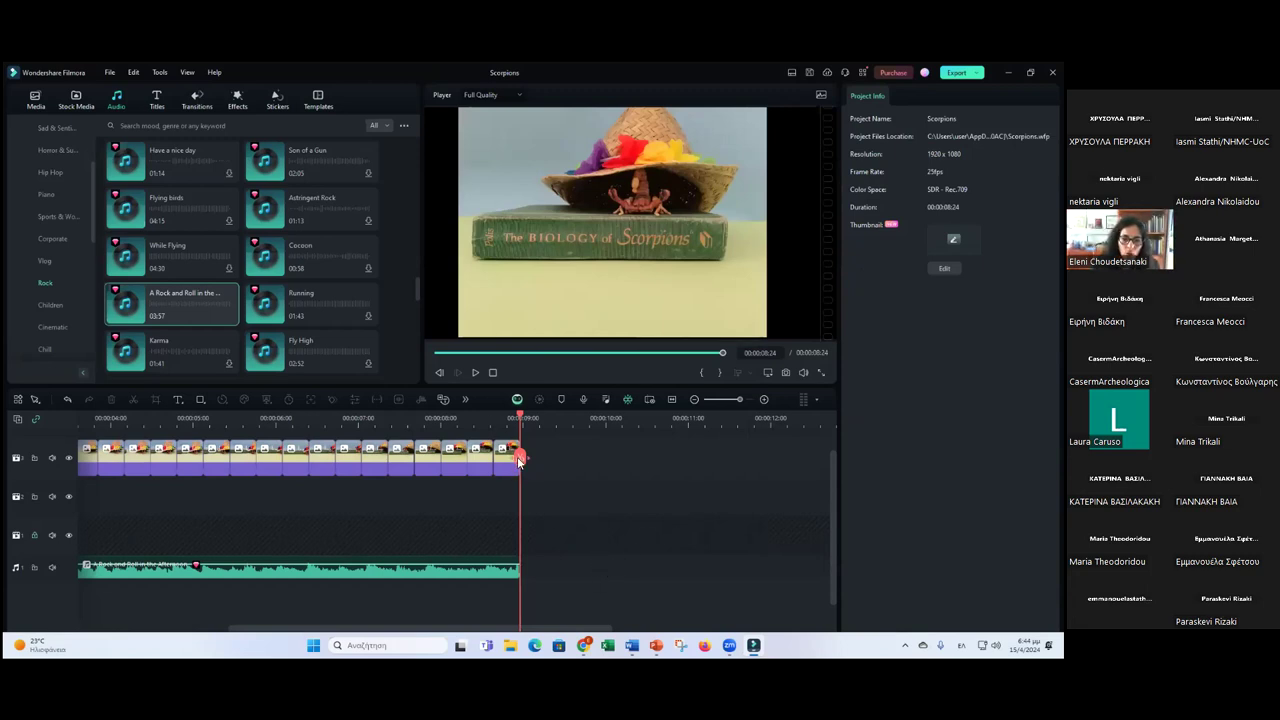
Step: Return the playhead to the start of the timeline and select the trimmed music clip to show its audio settings
left_click_drag(519, 461, 3, 470)
left_click_drag(125, 456, 42, 470)
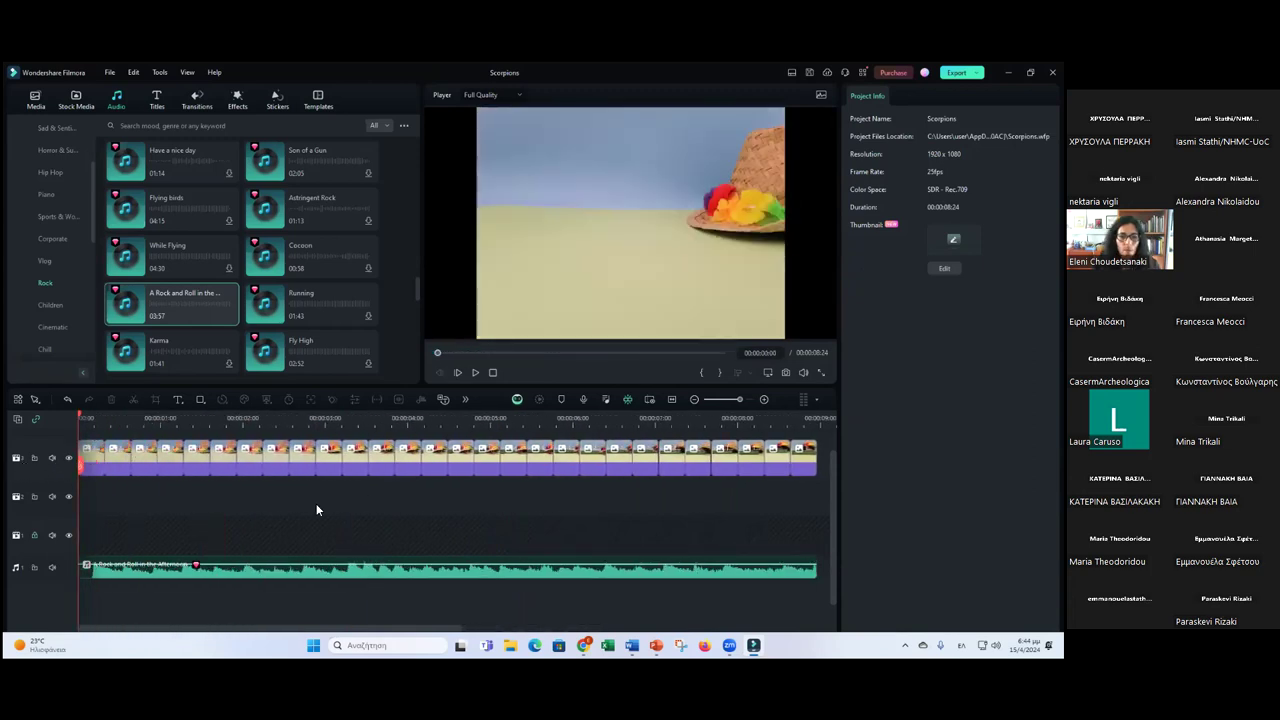
left_click(110, 571)
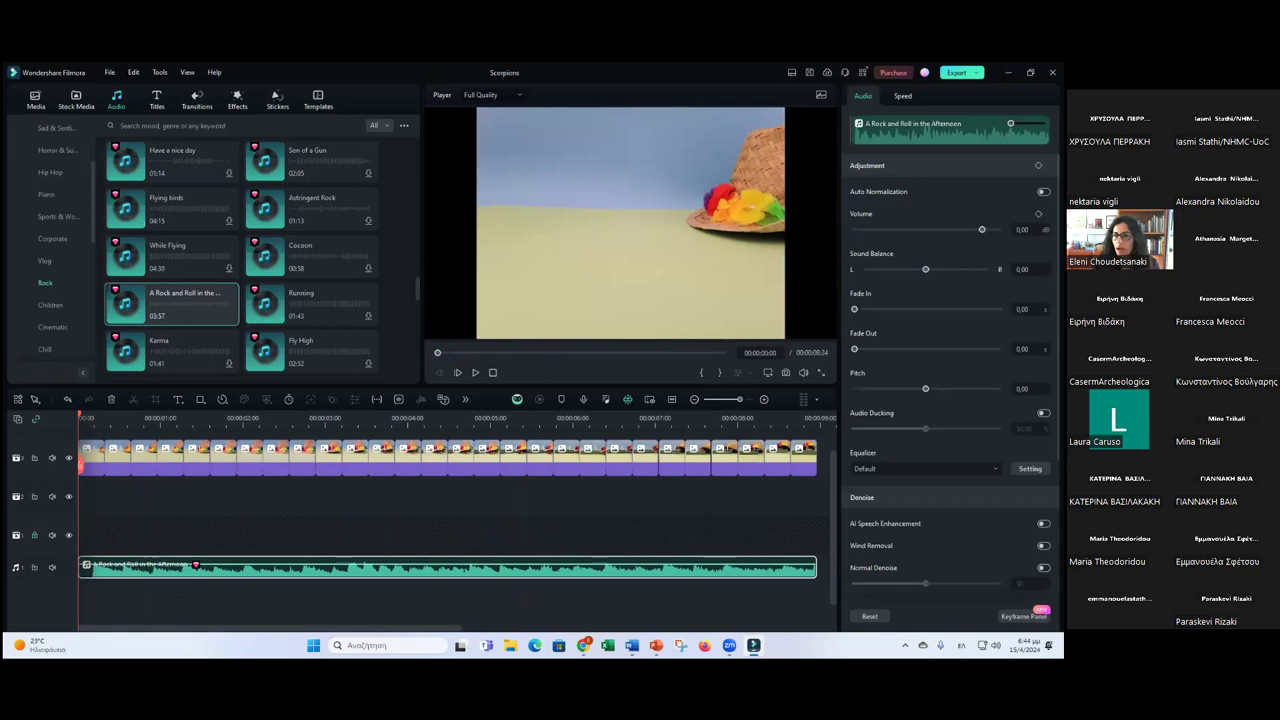
Step: Give the music clip a fade-in of 0,28 s and a fade-out of 0,30 s, and play the video through
left_click_drag(855, 309, 865, 349)
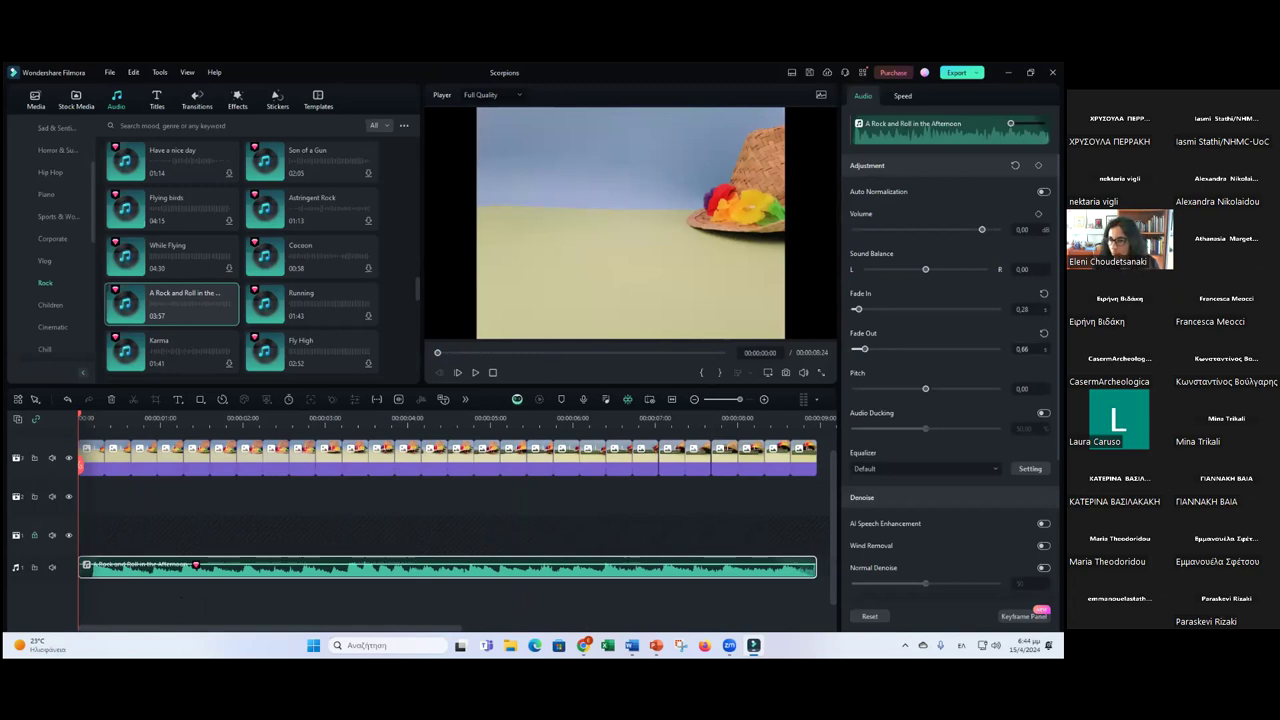
key("BackSpace")
type("30")
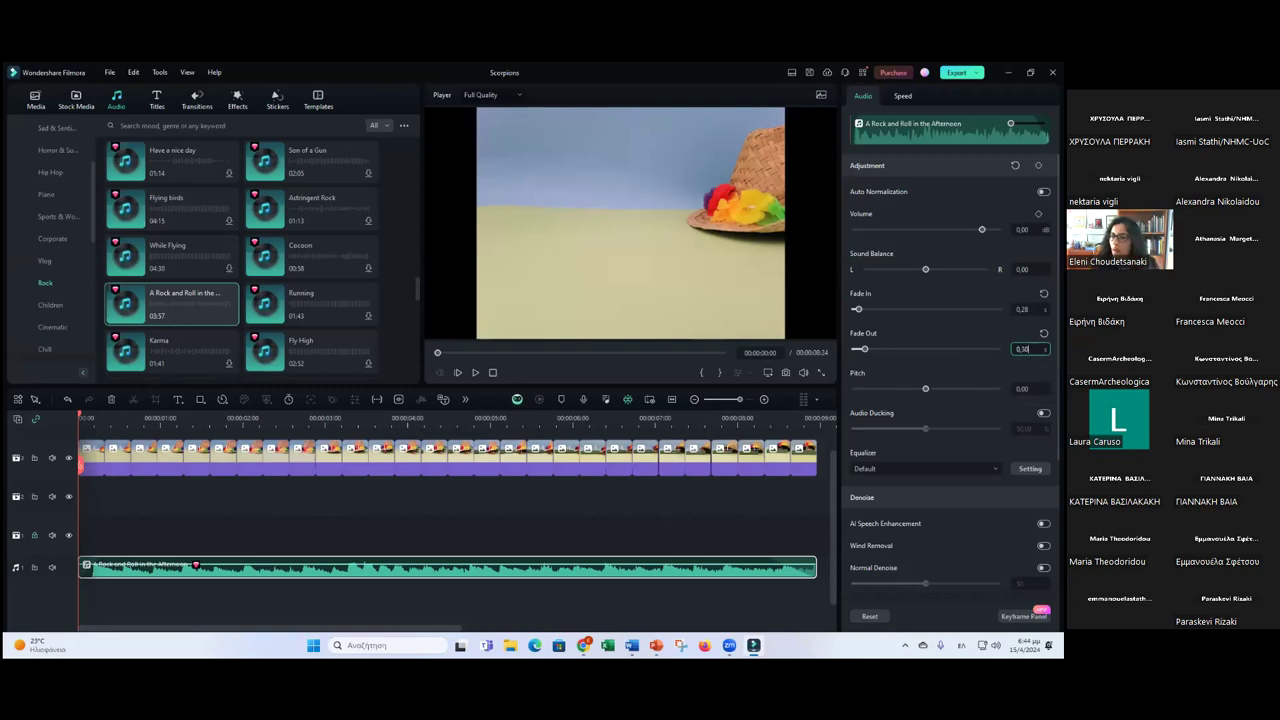
scroll(950, 390, "down", 5)
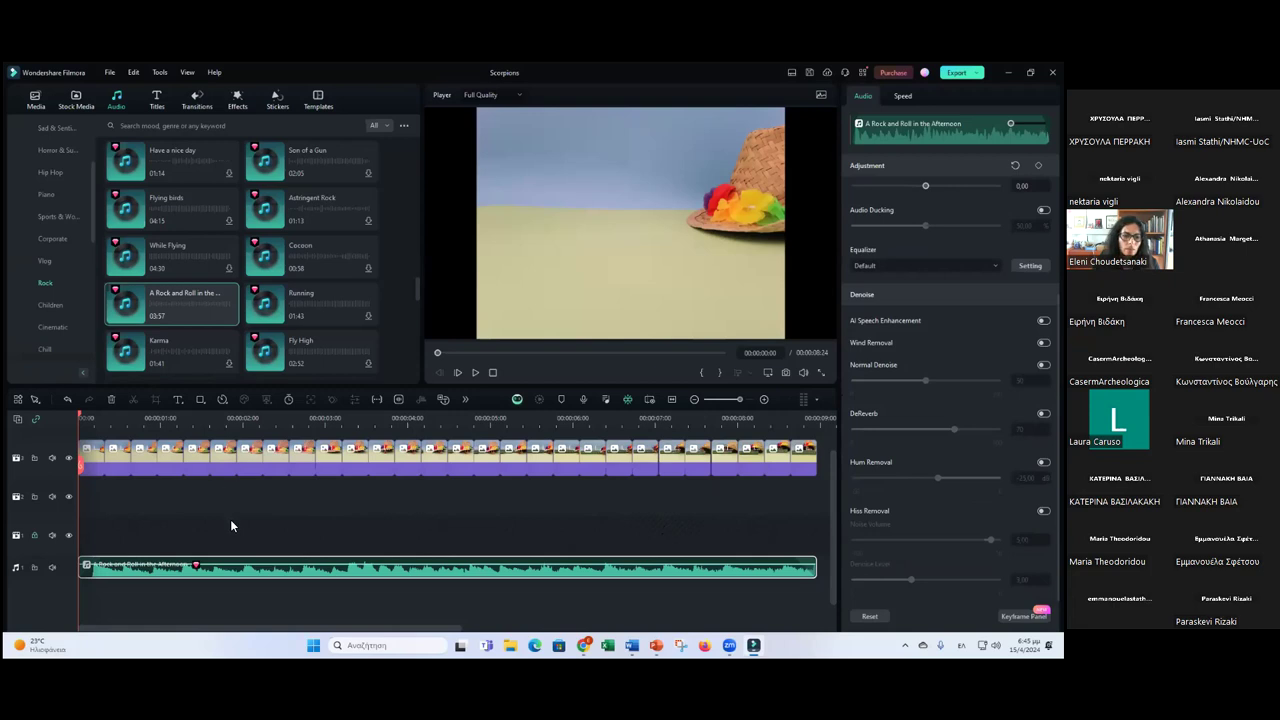
left_click(474, 372)
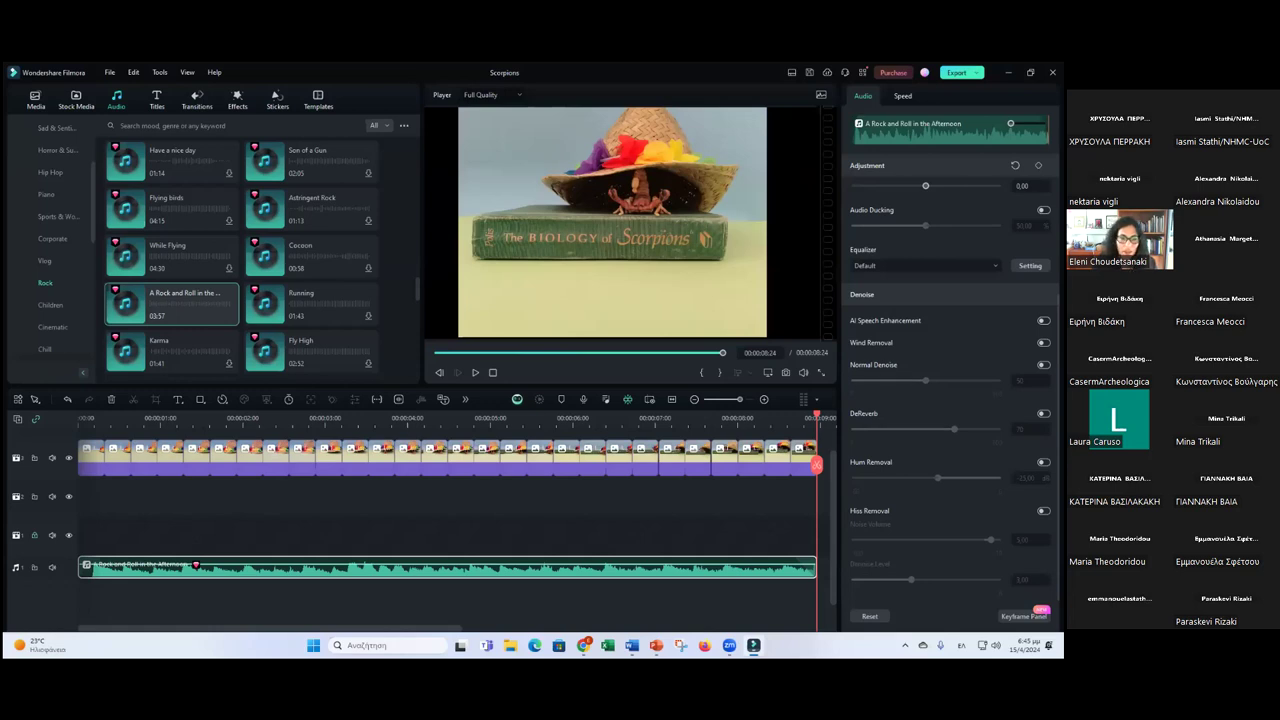
Step: Clear the open windows off the desktop, move the browser window aside and open the ΦωτοΣκορπιου folder in File Explorer
left_click(753, 645)
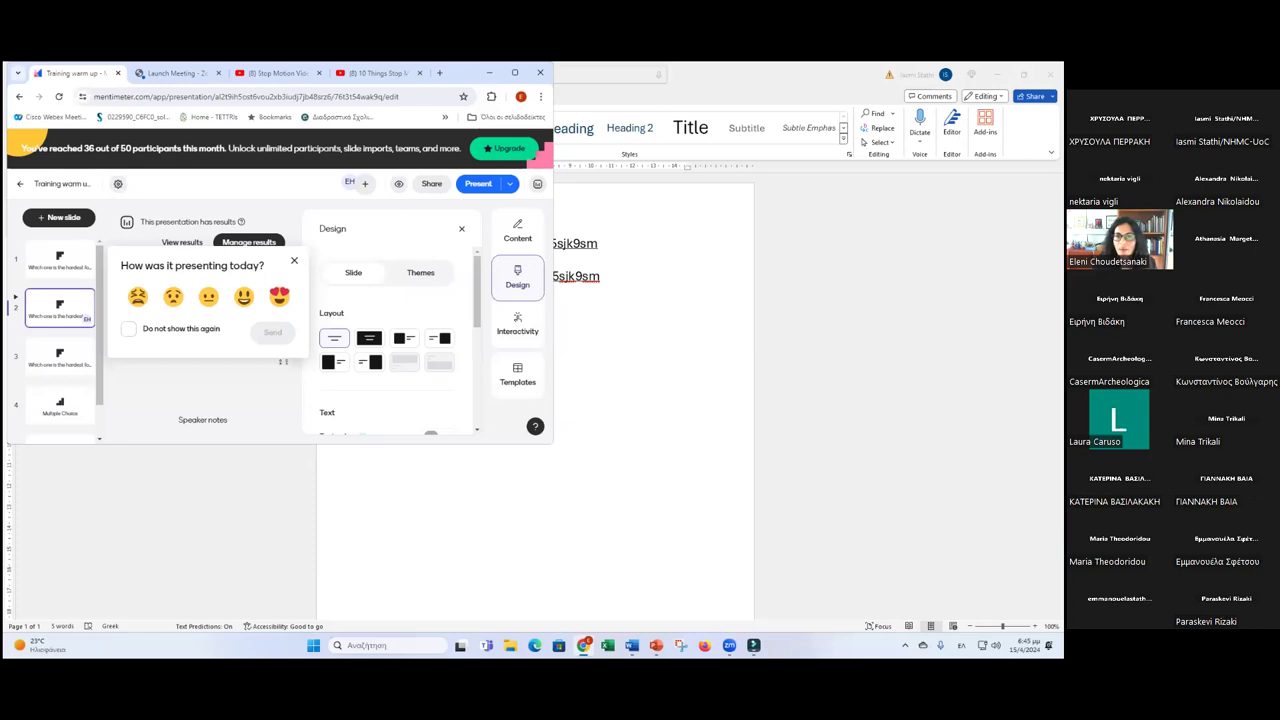
key("super+Home")
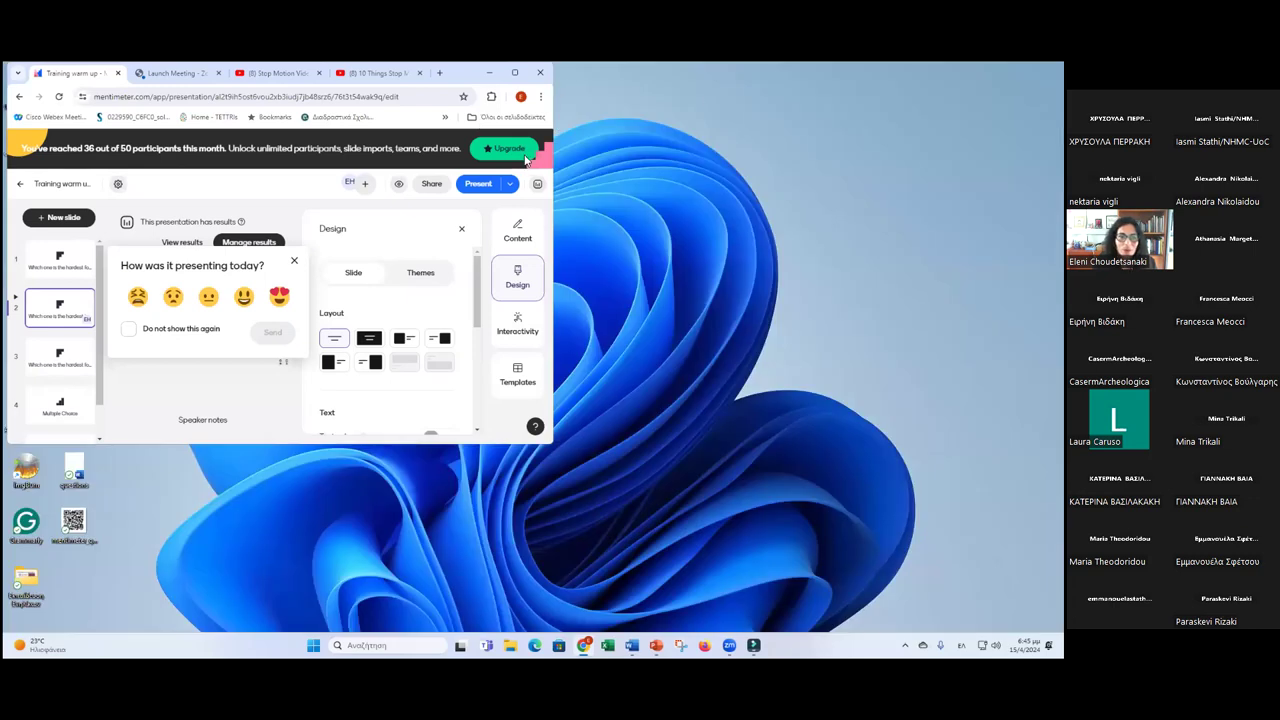
left_click_drag(165, 73, 235, 78)
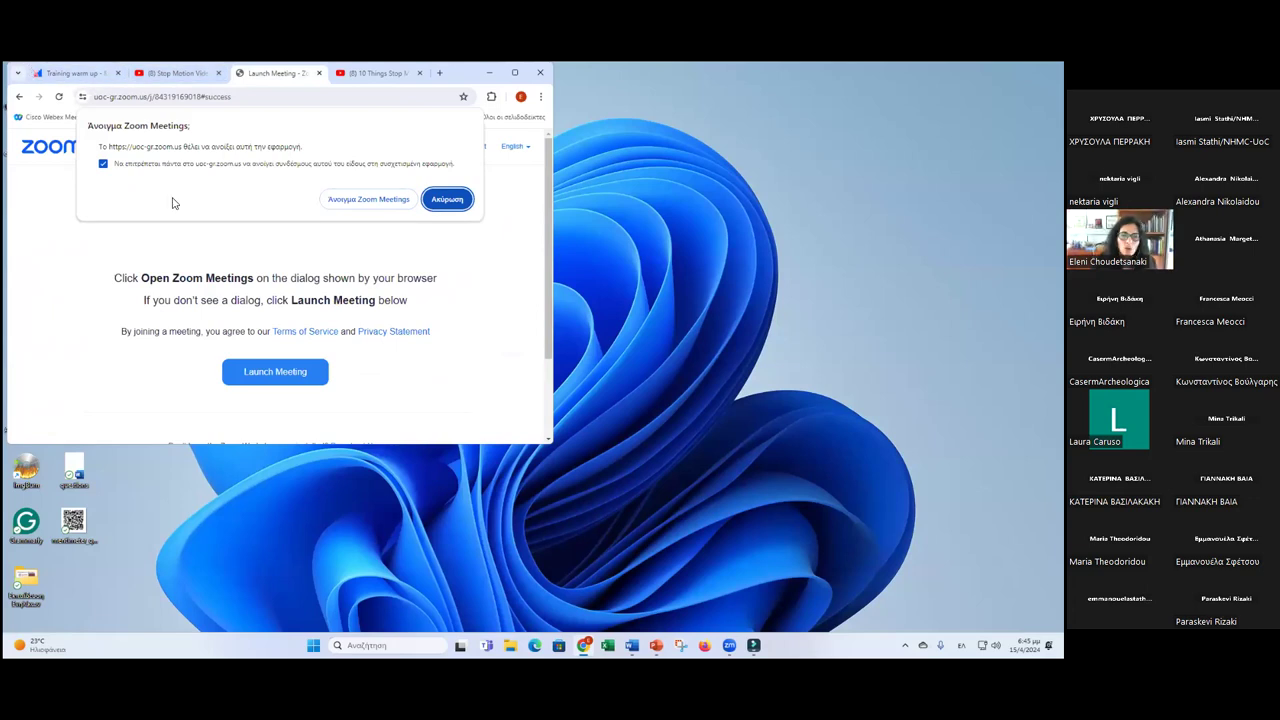
left_click_drag(30, 72, 458, 137)
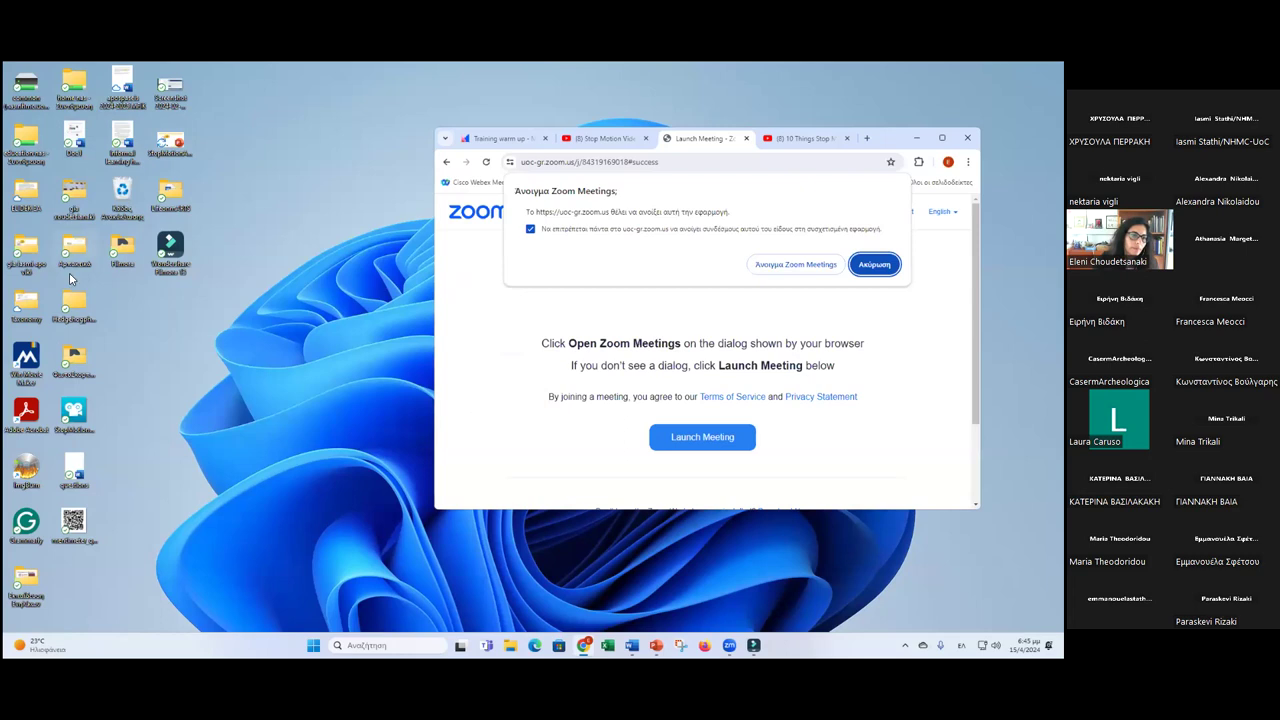
left_click(78, 364)
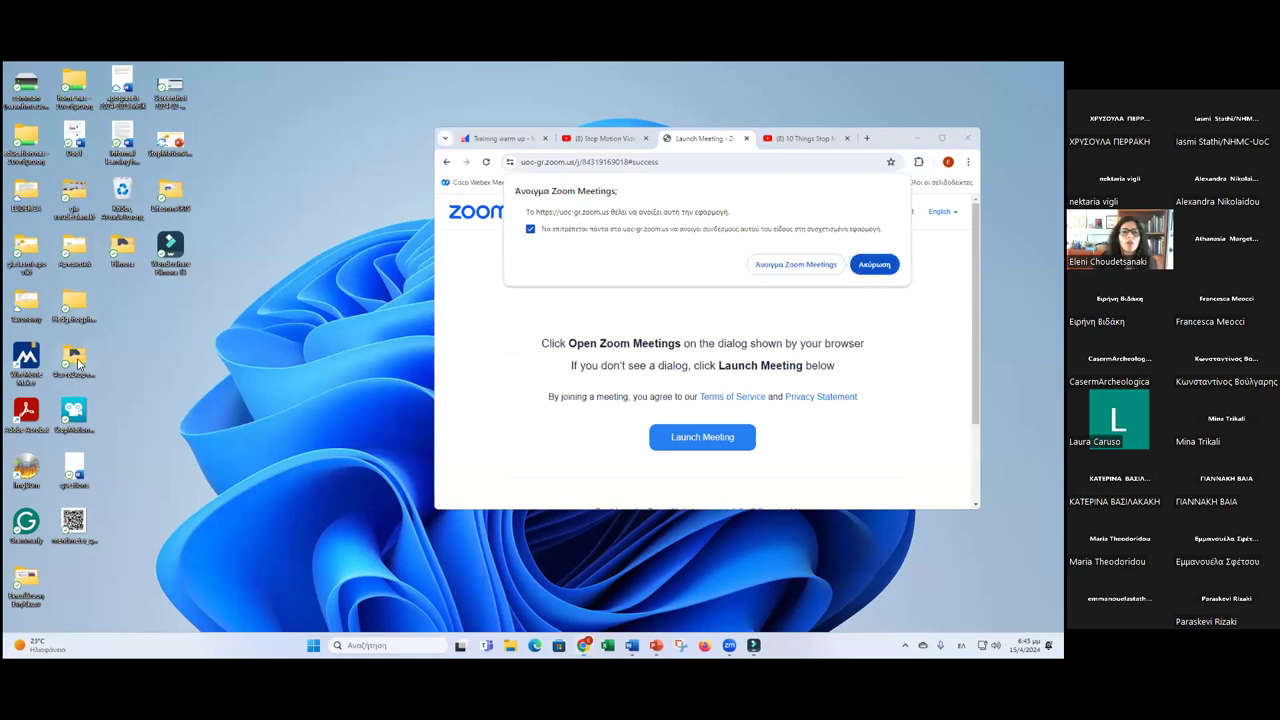
double_click(78, 364)
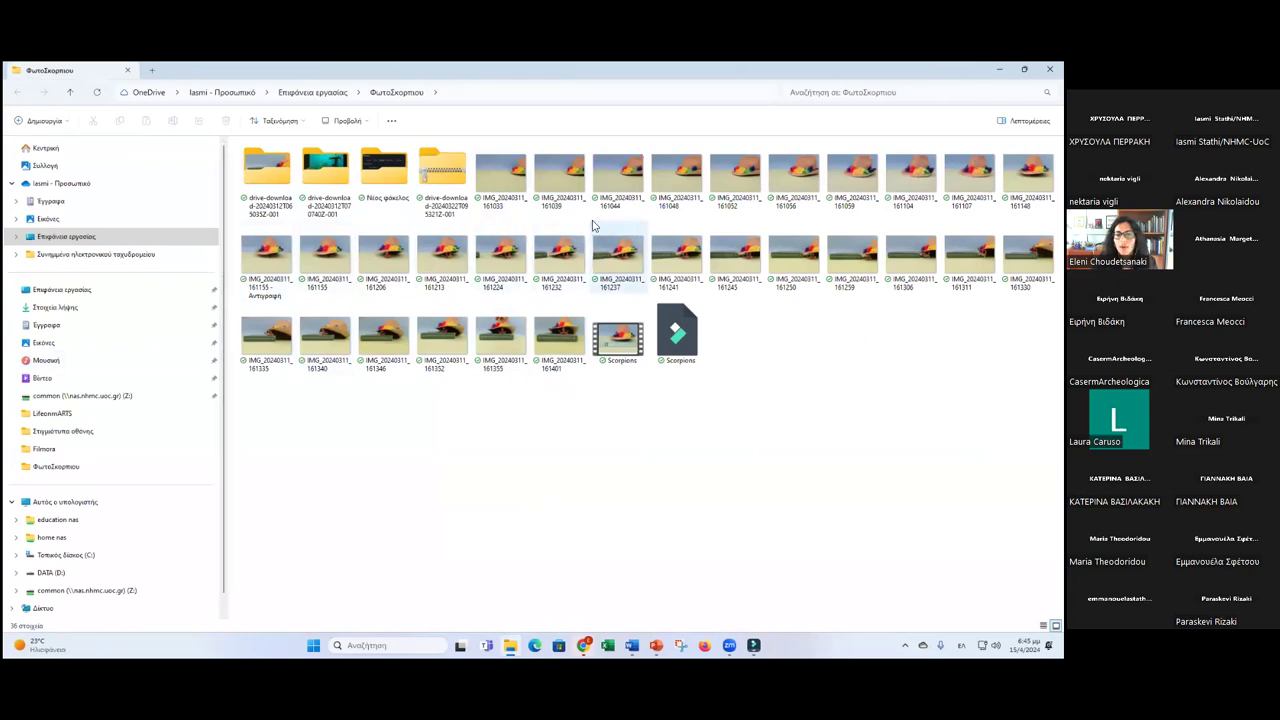
Step: Leave the photo folder and switch to the StopMotionAnimationVideo presentation in PowerPoint
left_click(518, 188)
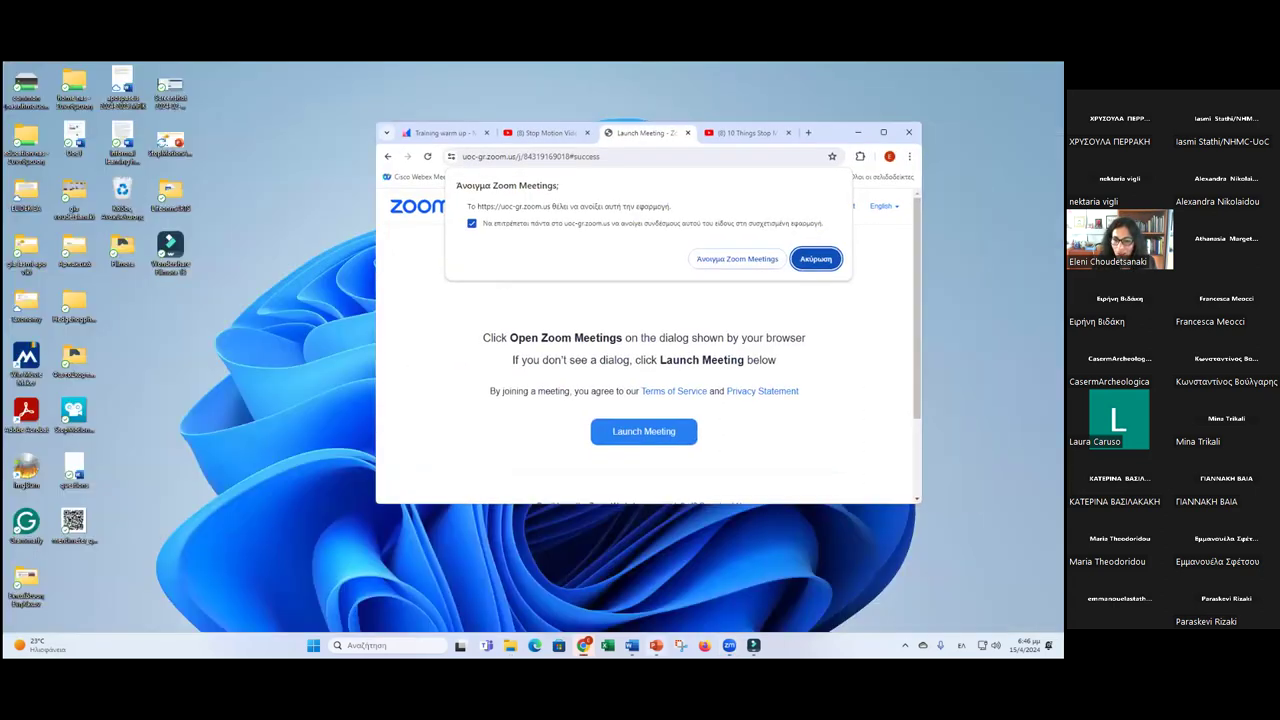
left_click(655, 645)
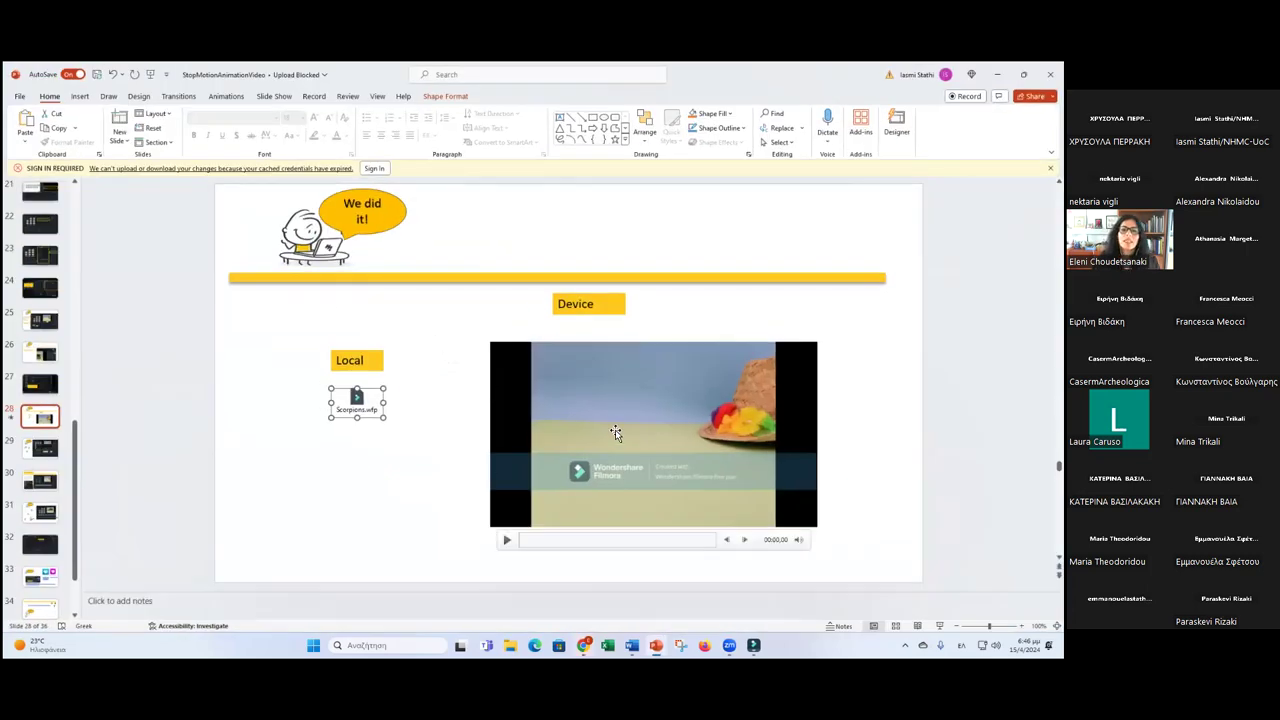